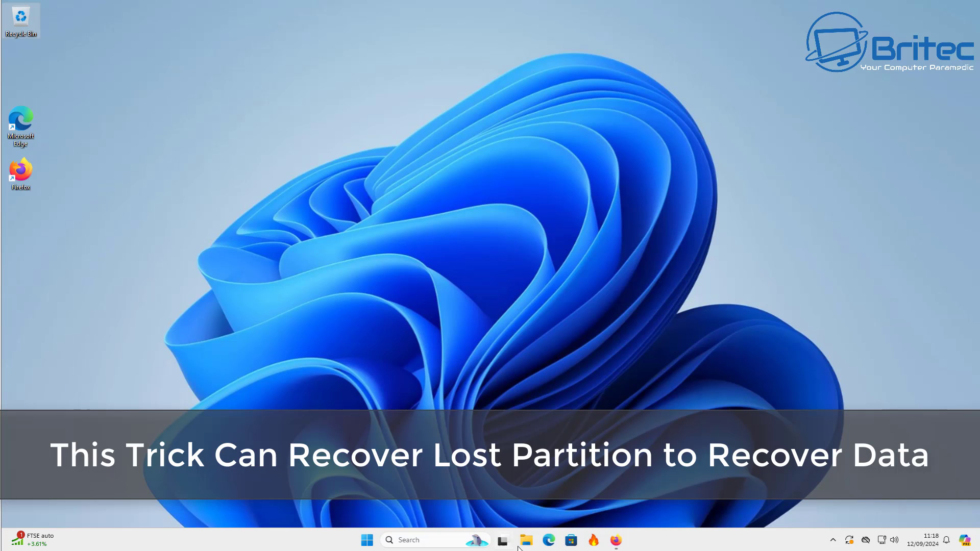
Browse storage (E:) in File Explorer and view its Surface Duo Collection wallpapers as extra large icons.
{"action": "left_click", "coordinate": [525, 541]}
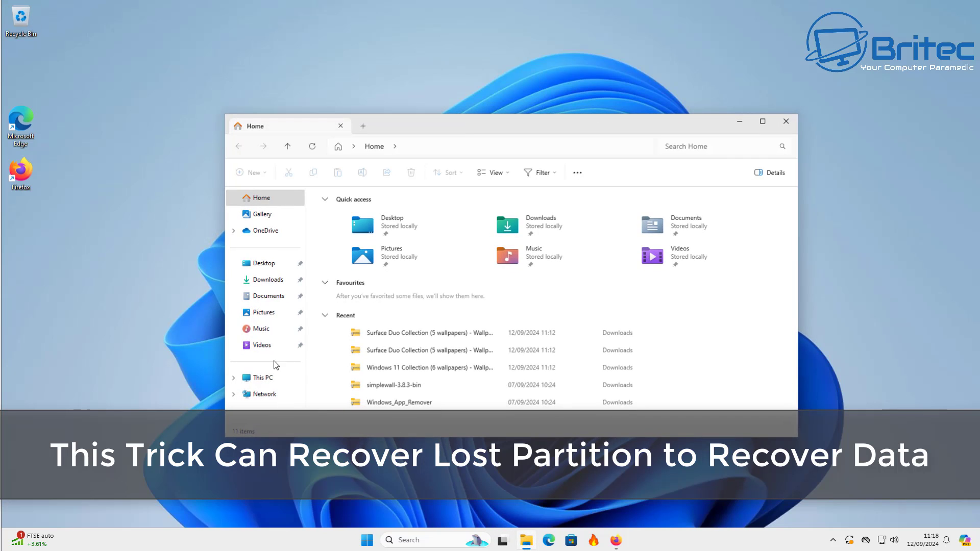
{"action": "left_click", "coordinate": [263, 377]}
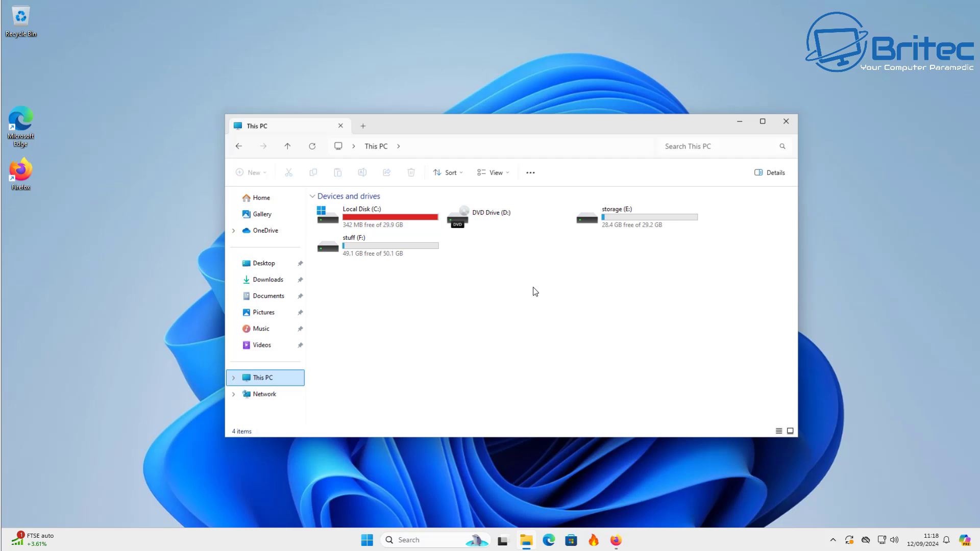
{"action": "double_click", "coordinate": [602, 224]}
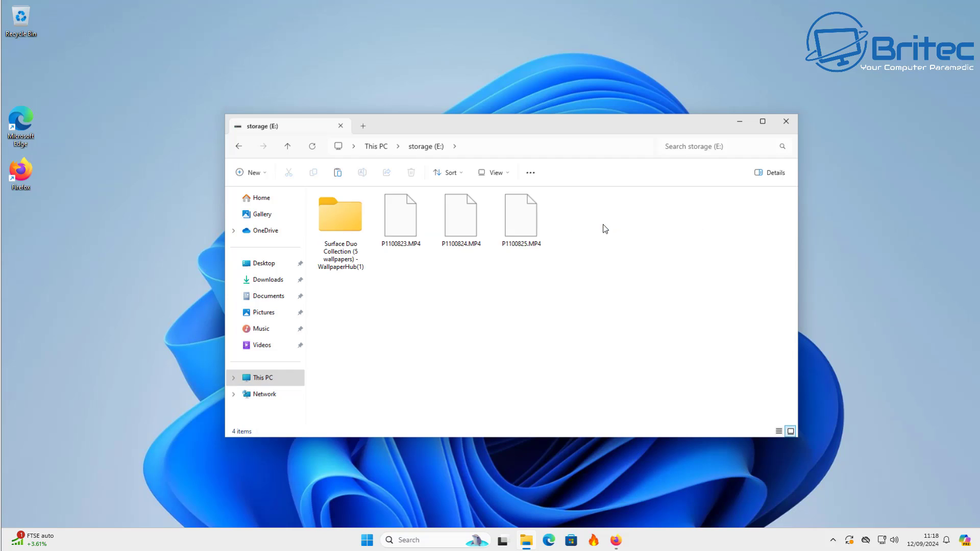
{"action": "double_click", "coordinate": [335, 258]}
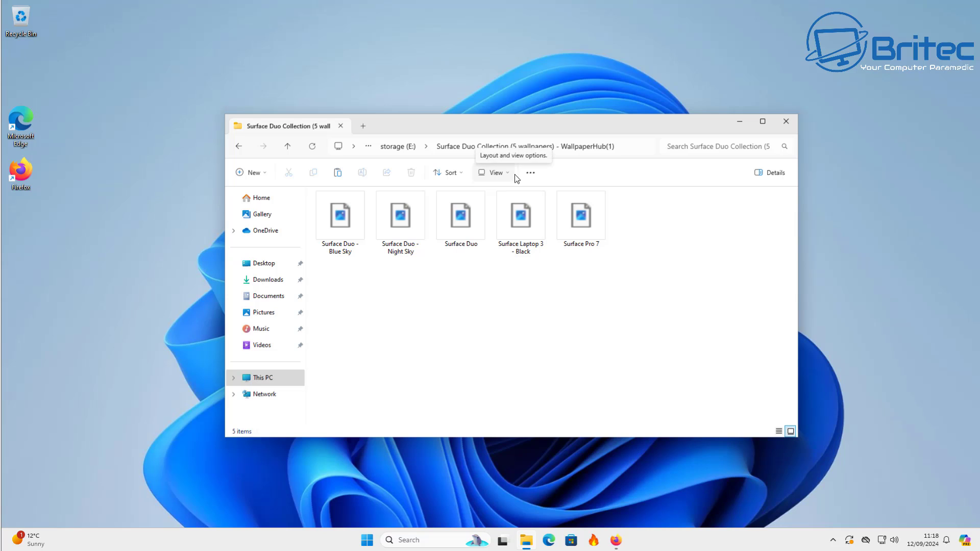
{"action": "left_click", "coordinate": [500, 170]}
{"action": "left_click", "coordinate": [487, 196]}
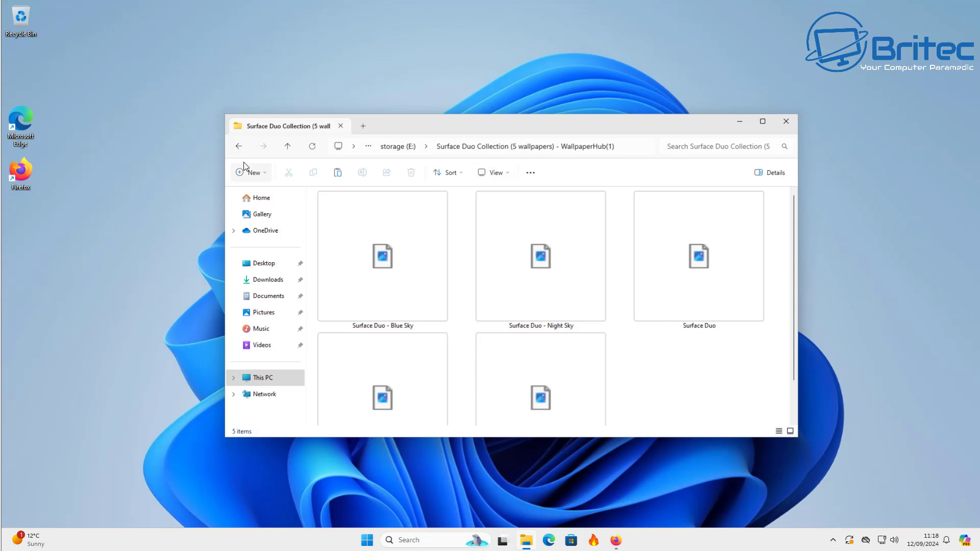
{"action": "left_click", "coordinate": [243, 148]}
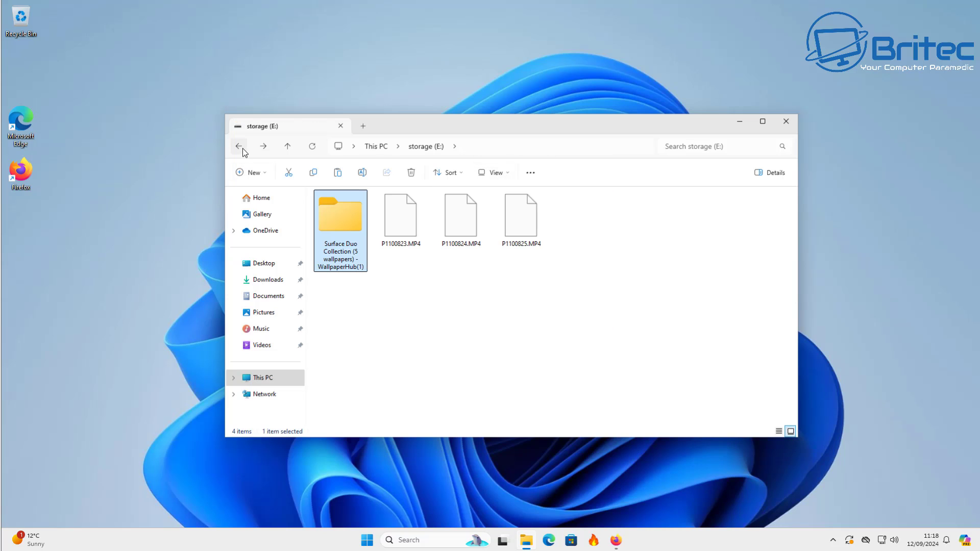
{"action": "left_click", "coordinate": [243, 148]}
Check stuff (F:) and its Windows 11 Collection wallpaper folder, then close File Explorer.
{"action": "left_click", "coordinate": [403, 249]}
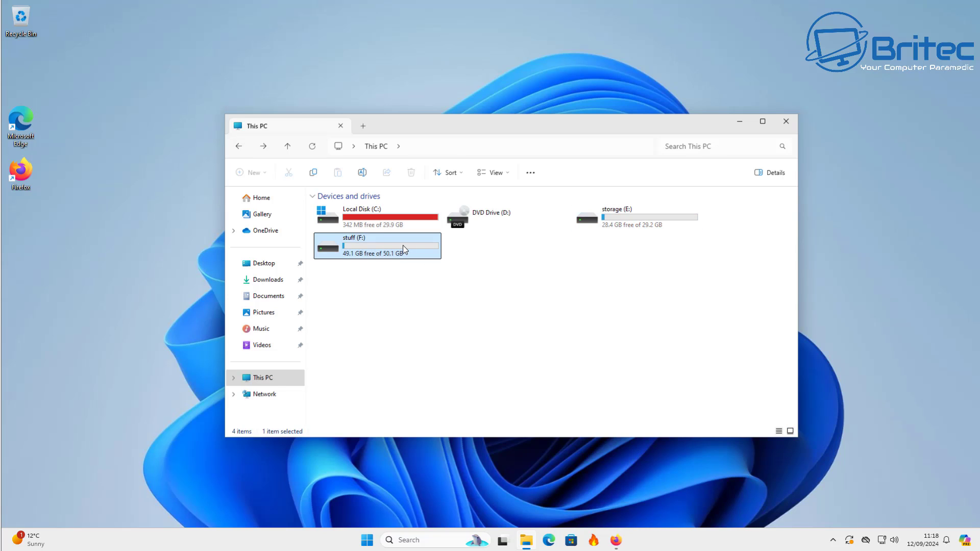
{"action": "double_click", "coordinate": [403, 246]}
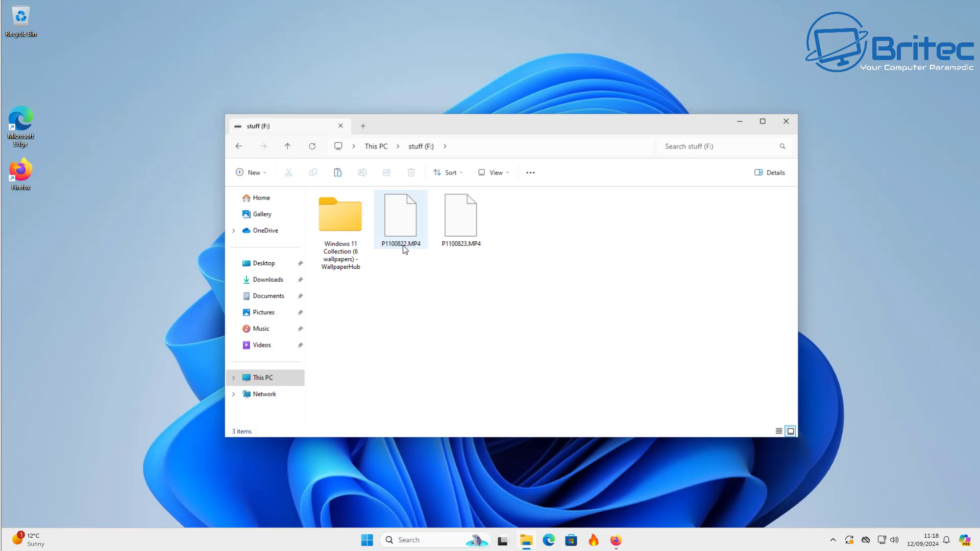
{"action": "double_click", "coordinate": [337, 237]}
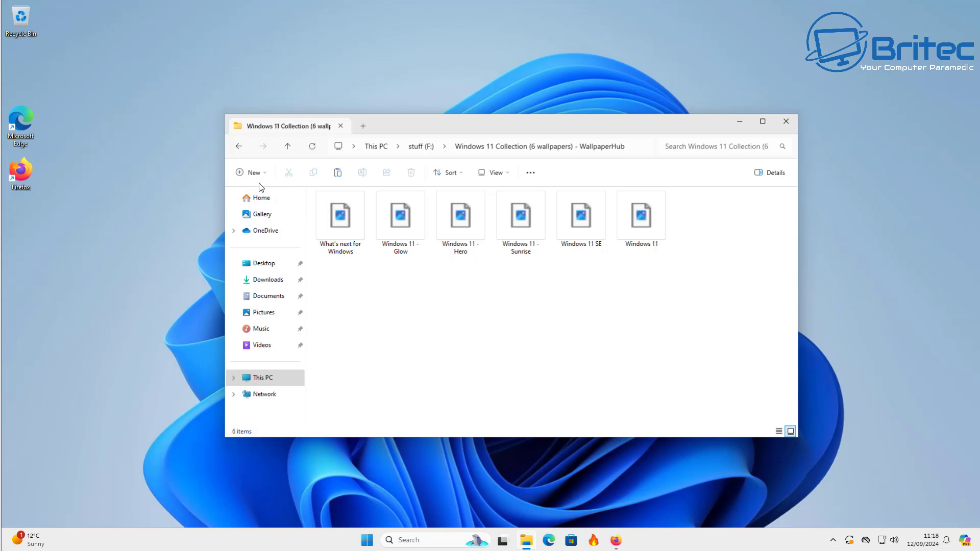
{"action": "left_click", "coordinate": [239, 147]}
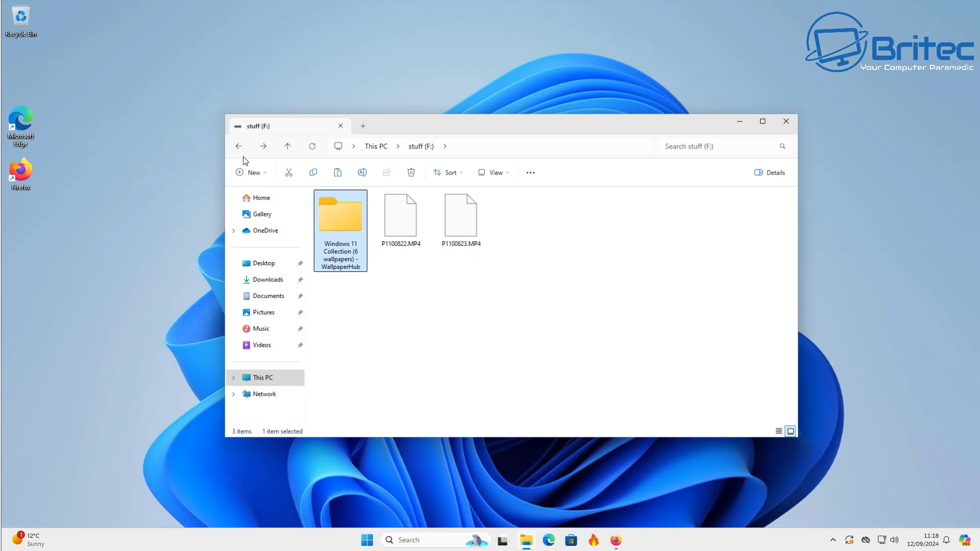
{"action": "left_click", "coordinate": [240, 149]}
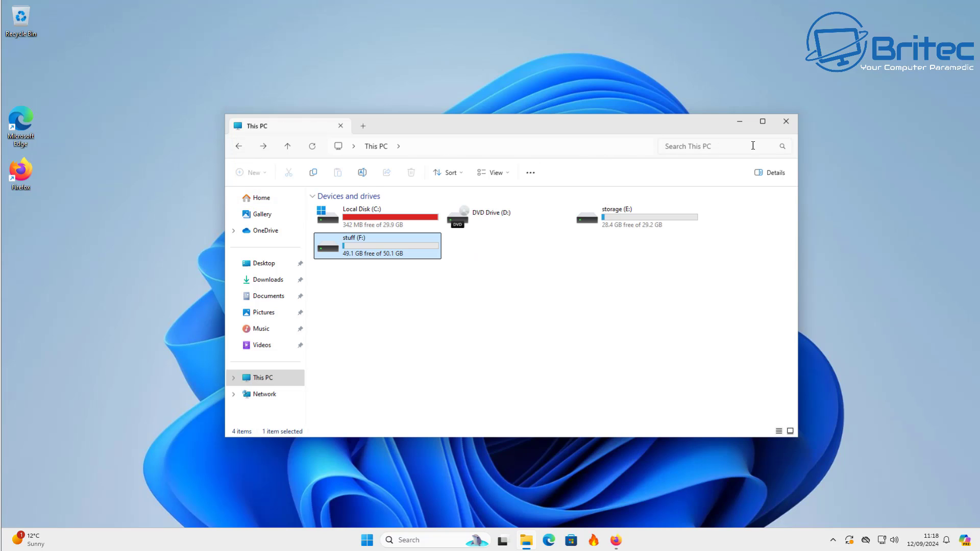
{"action": "left_click", "coordinate": [785, 128]}
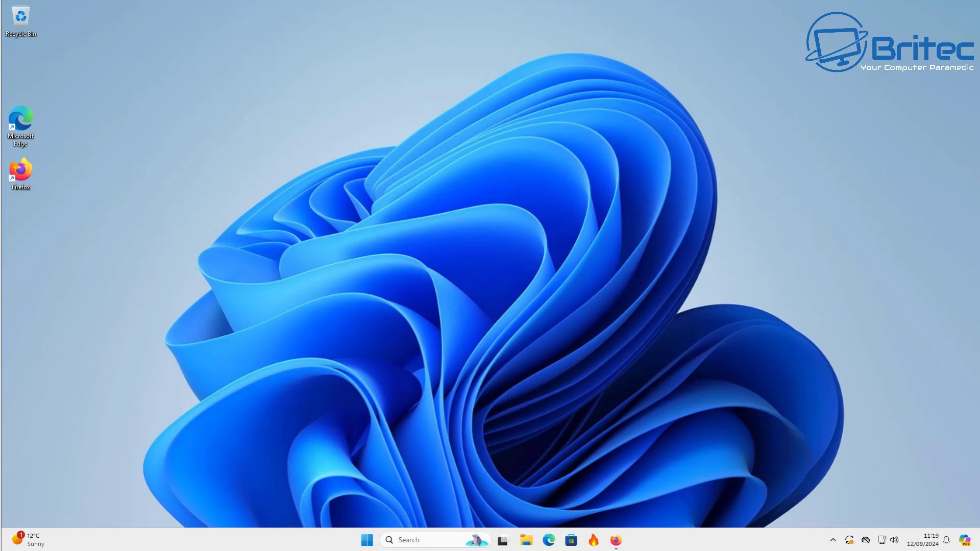
Delete the stuff (F:) volume in a maximized Disk Management window.
{"action": "right_click", "coordinate": [366, 543]}
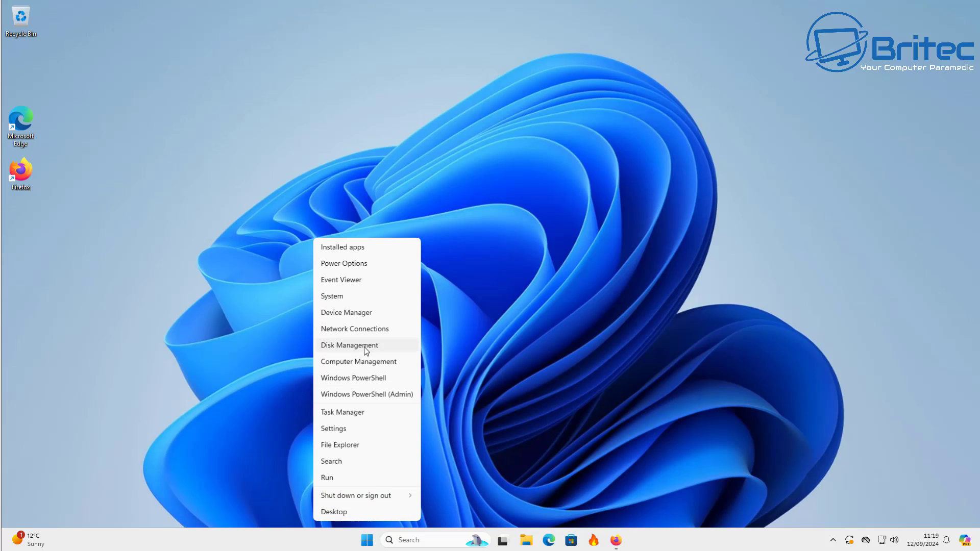
{"action": "left_click", "coordinate": [364, 347]}
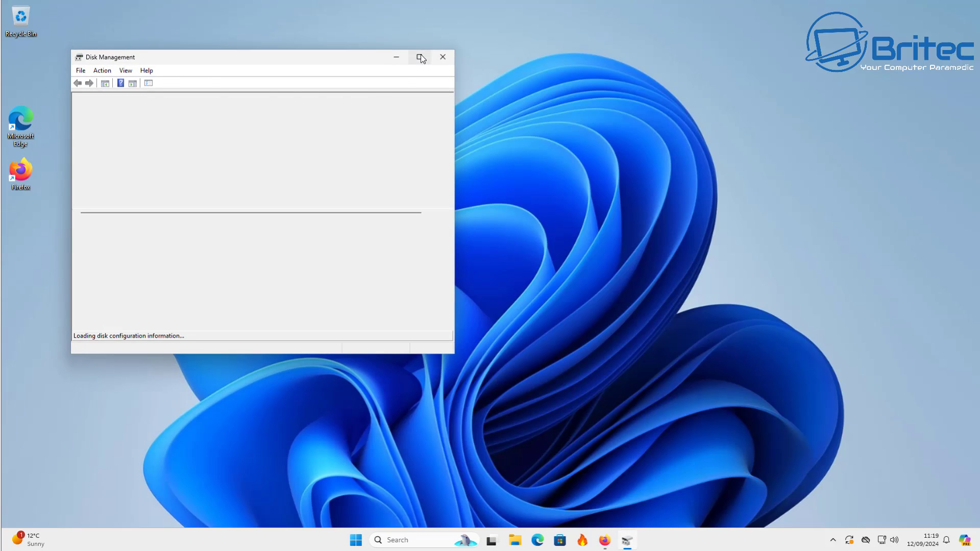
{"action": "left_click", "coordinate": [423, 56]}
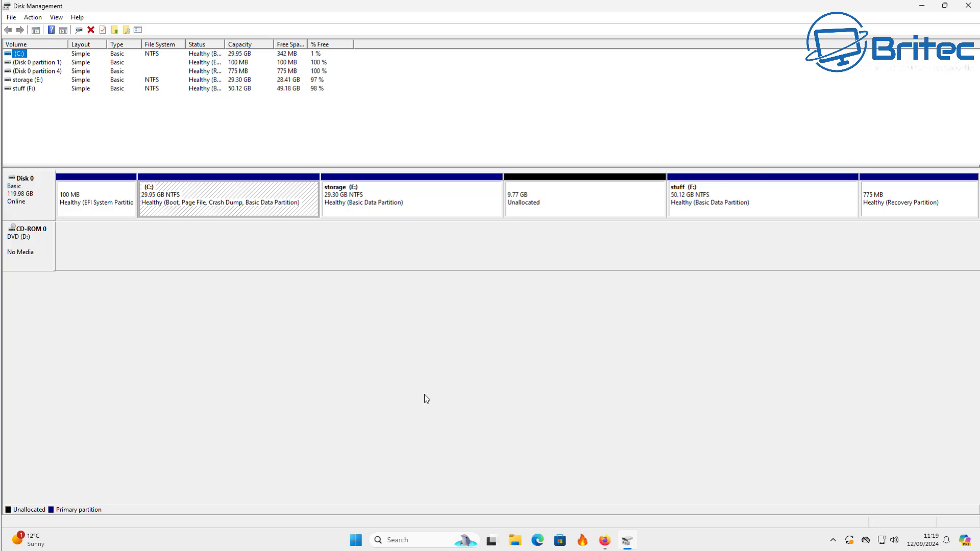
{"action": "left_click", "coordinate": [728, 194]}
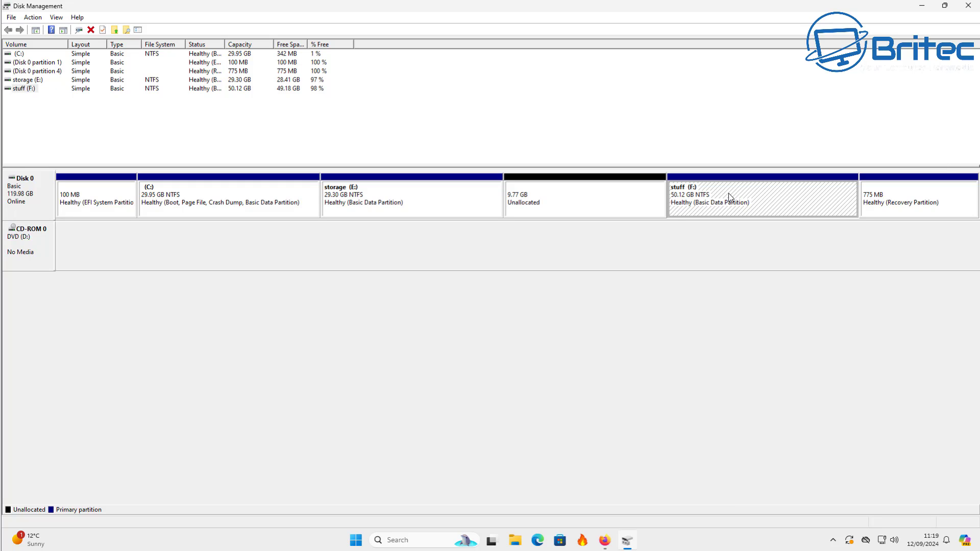
{"action": "right_click", "coordinate": [728, 193]}
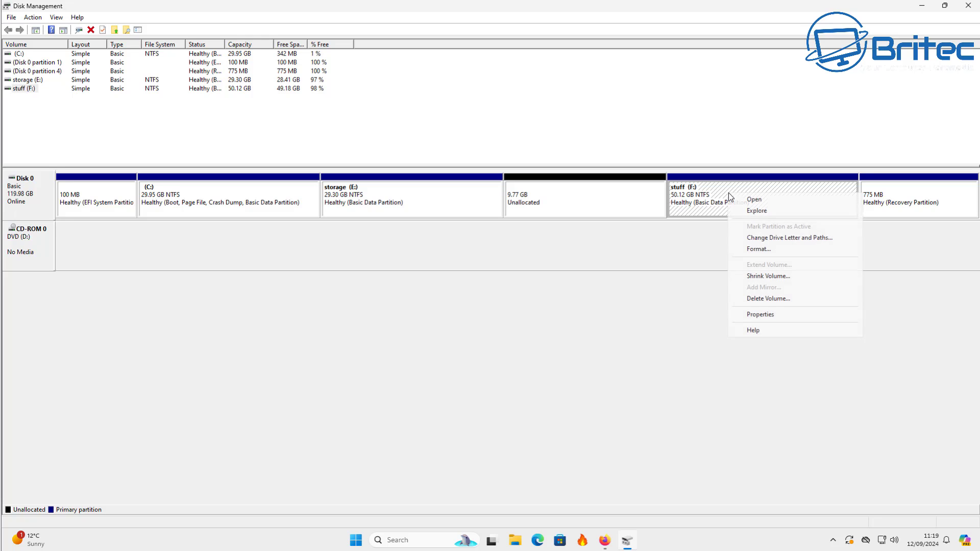
{"action": "left_click", "coordinate": [767, 299]}
{"action": "left_click", "coordinate": [535, 304]}
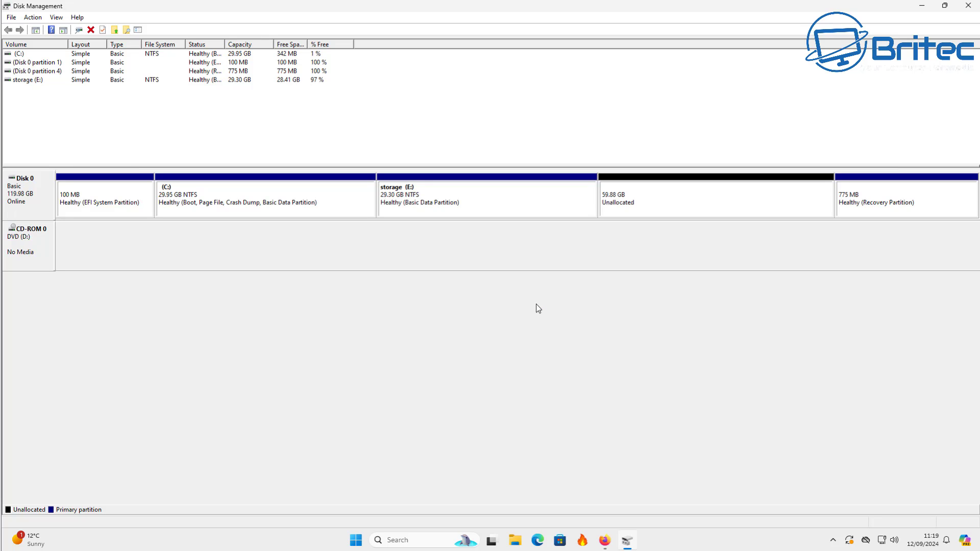
Delete the storage (E:) volume, leaving 89.18 GB unallocated, and close Disk Management.
{"action": "right_click", "coordinate": [416, 196]}
{"action": "left_click", "coordinate": [473, 302]}
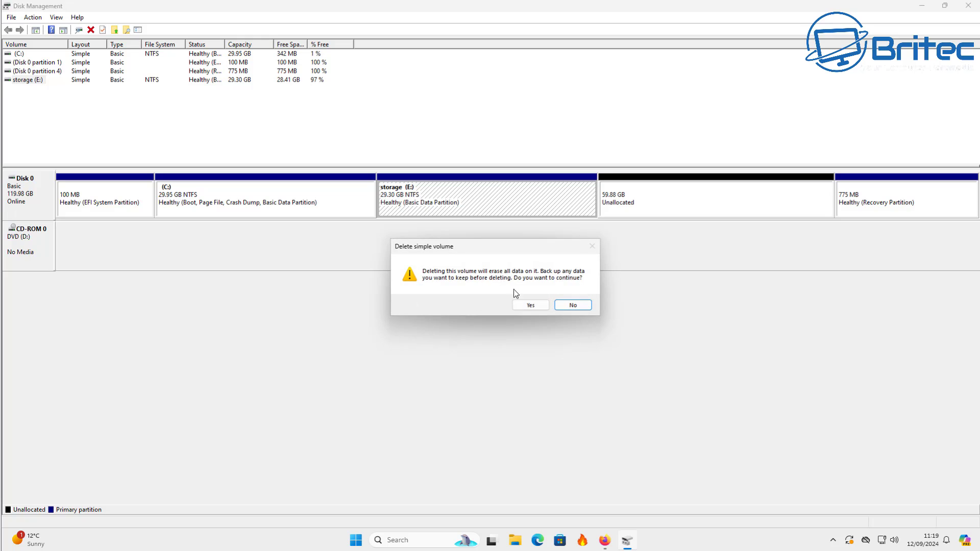
{"action": "left_click", "coordinate": [531, 305]}
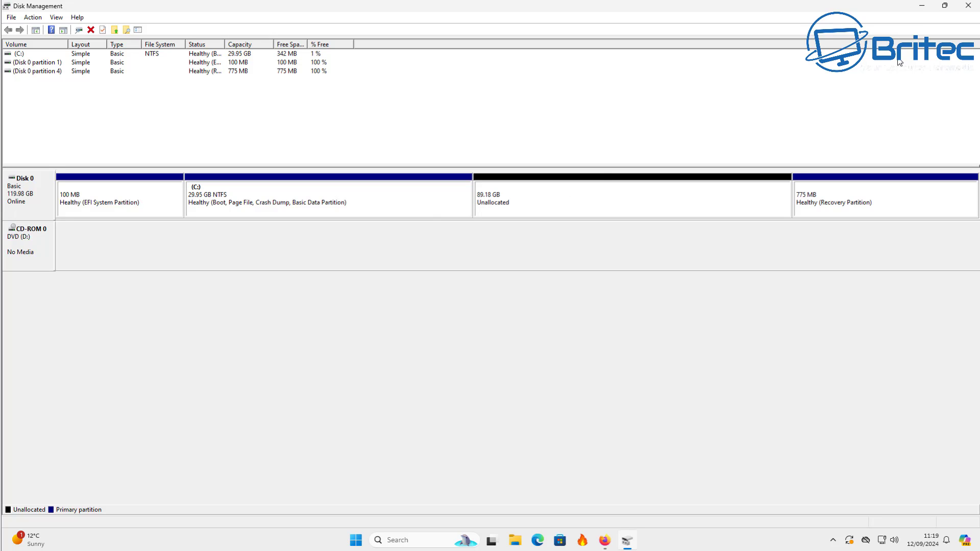
{"action": "left_click", "coordinate": [969, 7]}
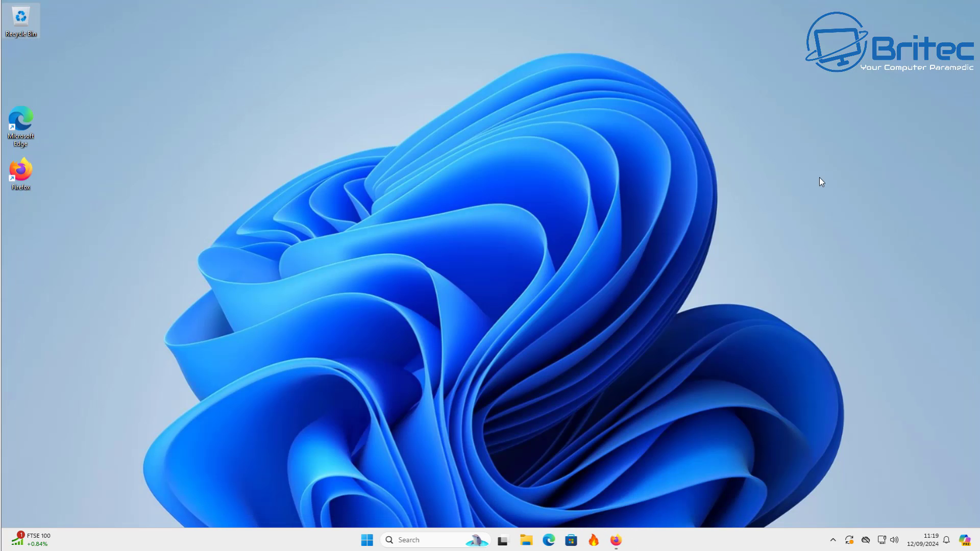
Show This PC in File Explorer to see which drives remain after the deletions.
{"action": "left_click", "coordinate": [526, 540]}
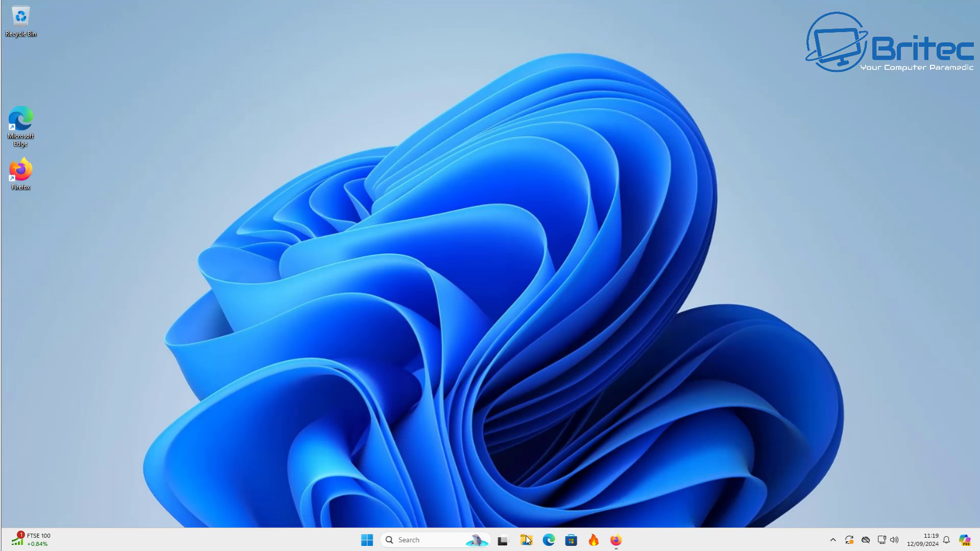
{"action": "left_click", "coordinate": [263, 378]}
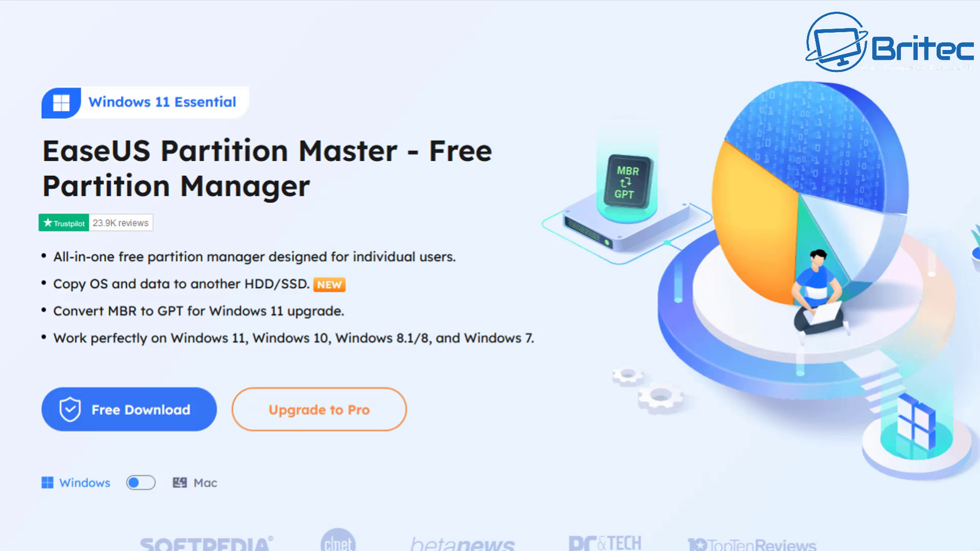
Review the EaseUS Partition Master features and pricing table, then download the free epm_free_installer.
{"action": "scroll", "coordinate": [490, 306], "scroll_direction": "down", "scroll_amount": 4}
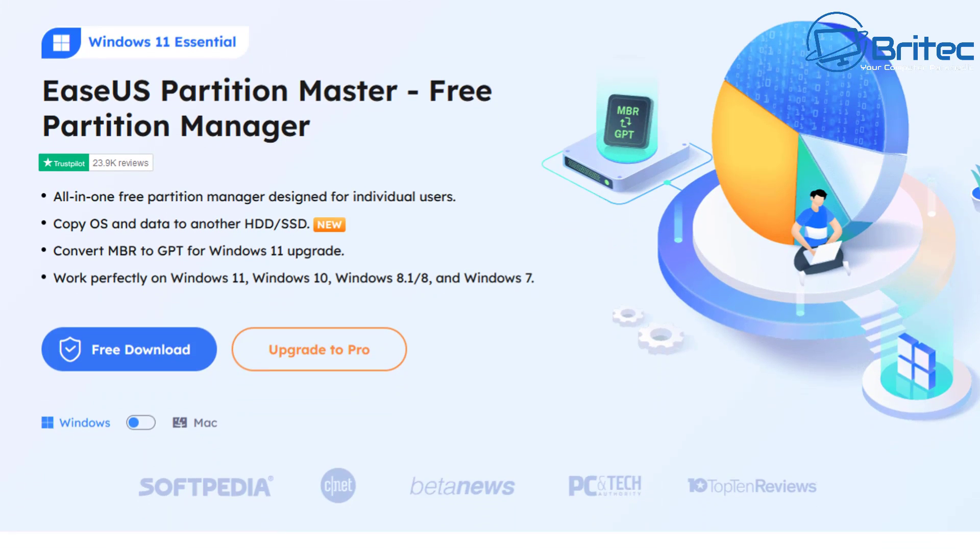
{"action": "scroll", "coordinate": [490, 306], "scroll_direction": "down", "scroll_amount": 5}
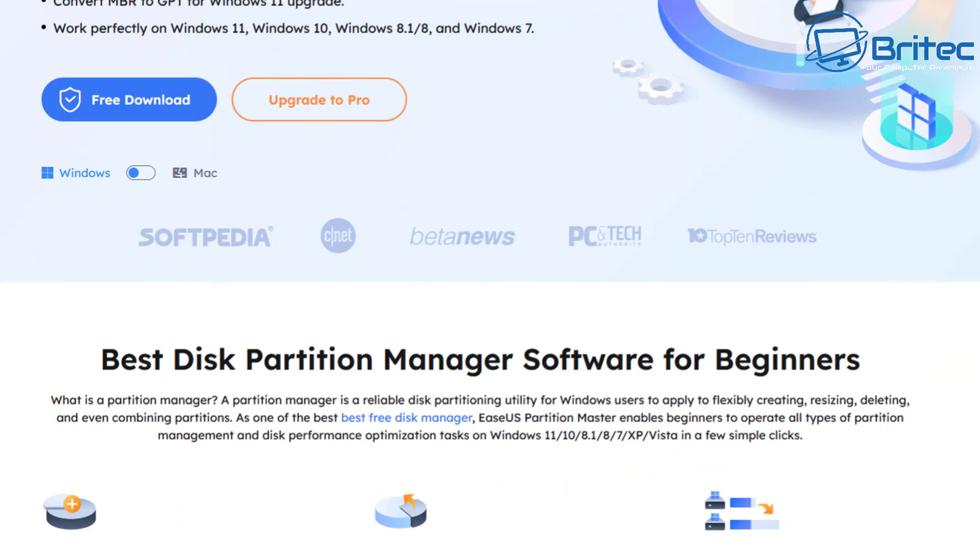
{"action": "scroll", "coordinate": [490, 306], "scroll_direction": "down", "scroll_amount": 5}
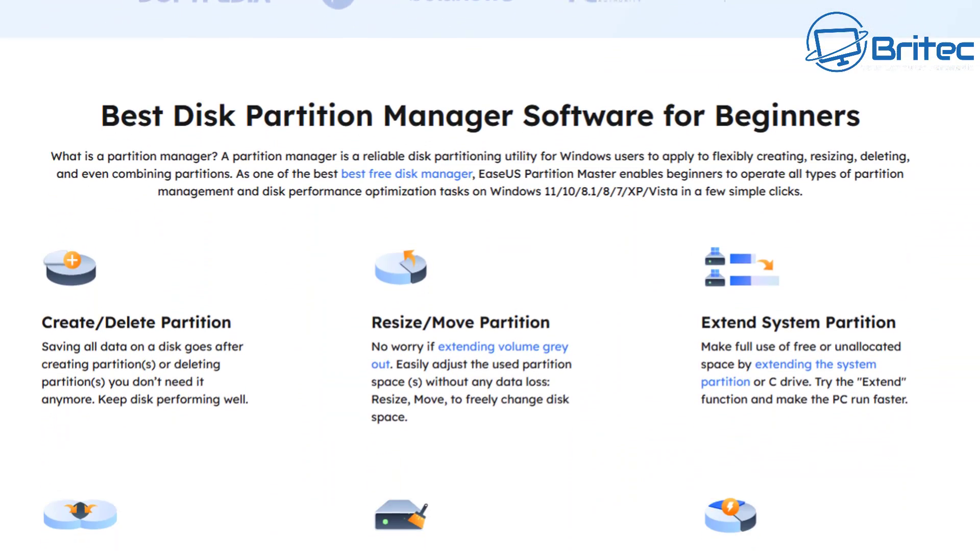
{"action": "scroll", "coordinate": [490, 306], "scroll_direction": "down", "scroll_amount": 1}
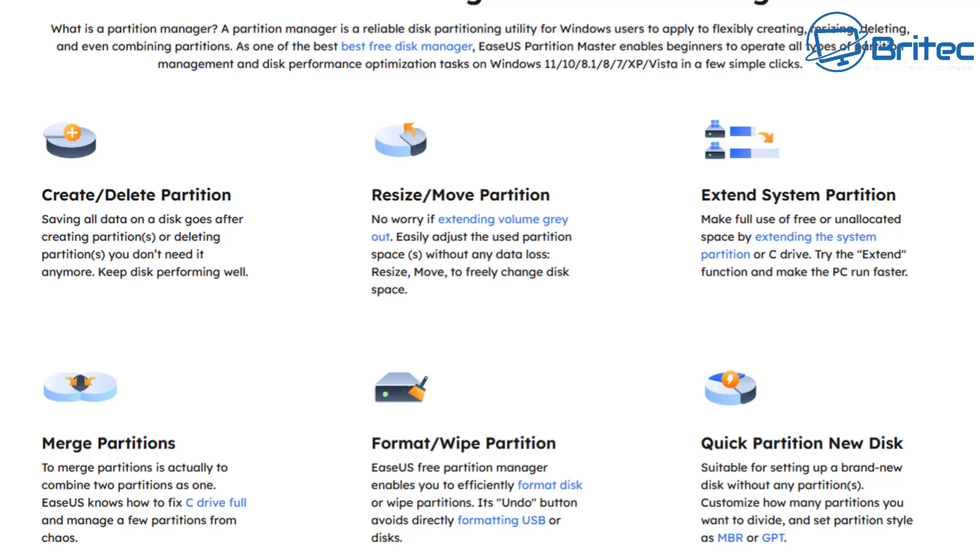
{"action": "scroll", "coordinate": [490, 307], "scroll_direction": "down", "scroll_amount": 1}
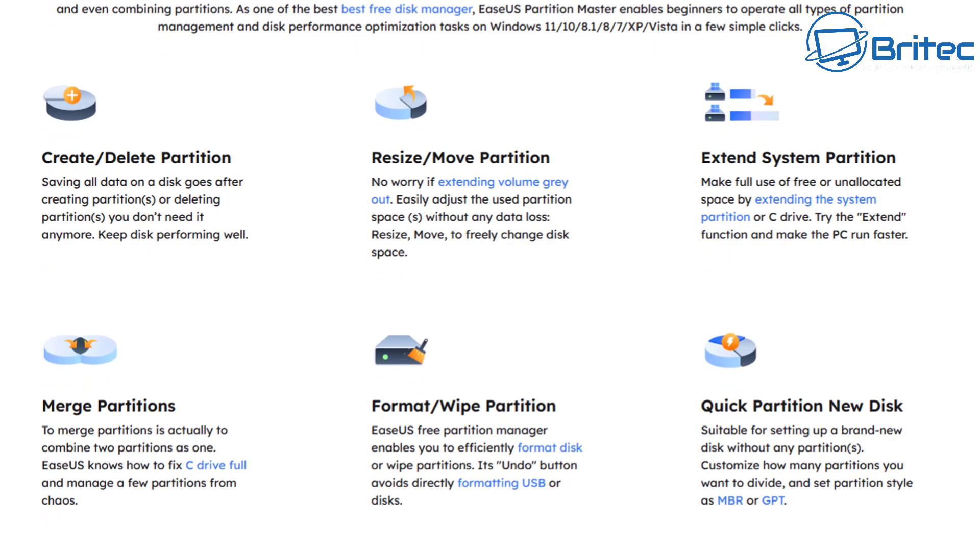
{"action": "scroll", "coordinate": [490, 307], "scroll_direction": "down", "scroll_amount": 2}
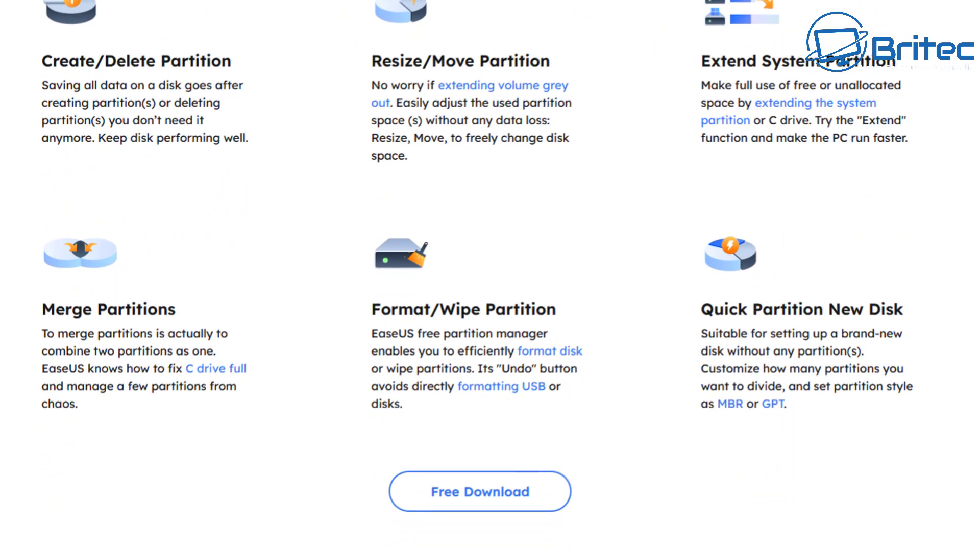
{"action": "scroll", "coordinate": [490, 306], "scroll_direction": "down", "scroll_amount": 4}
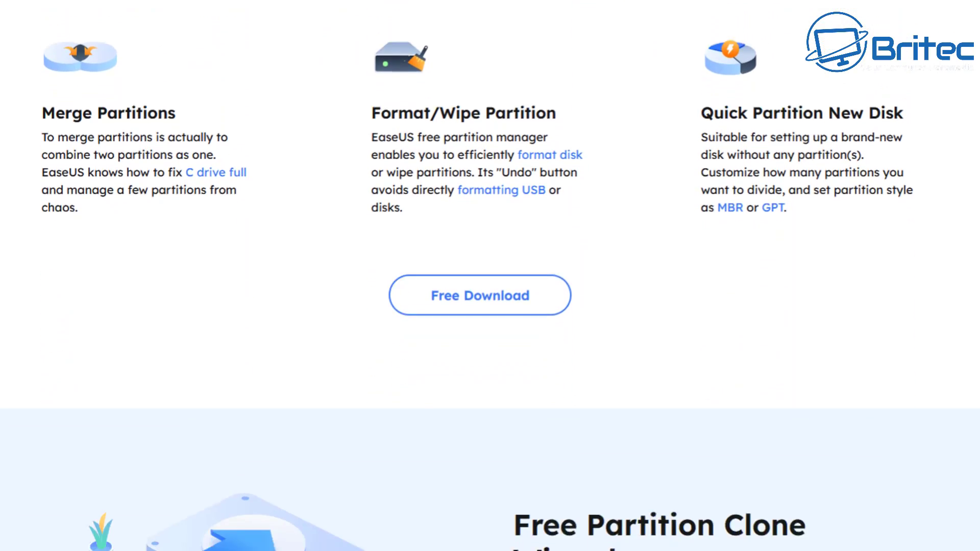
{"action": "scroll", "coordinate": [490, 306], "scroll_direction": "down", "scroll_amount": 6}
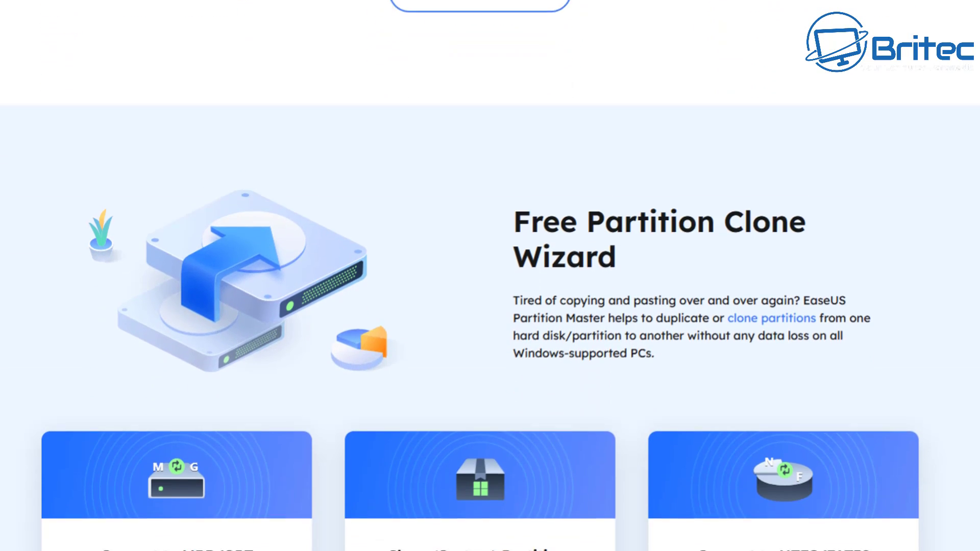
{"action": "scroll", "coordinate": [490, 306], "scroll_direction": "down", "scroll_amount": 15}
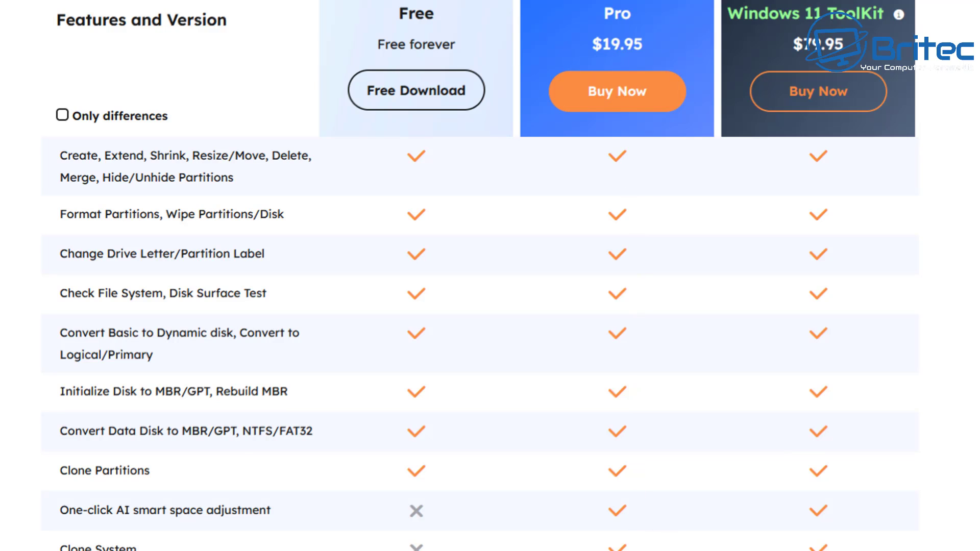
{"action": "scroll", "coordinate": [490, 276], "scroll_direction": "down", "scroll_amount": 1}
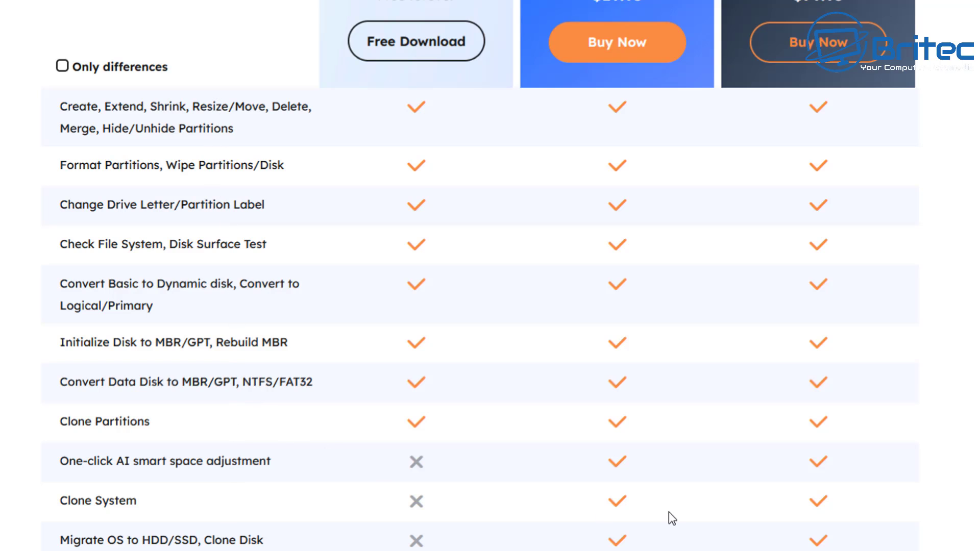
{"action": "left_click", "coordinate": [374, 36]}
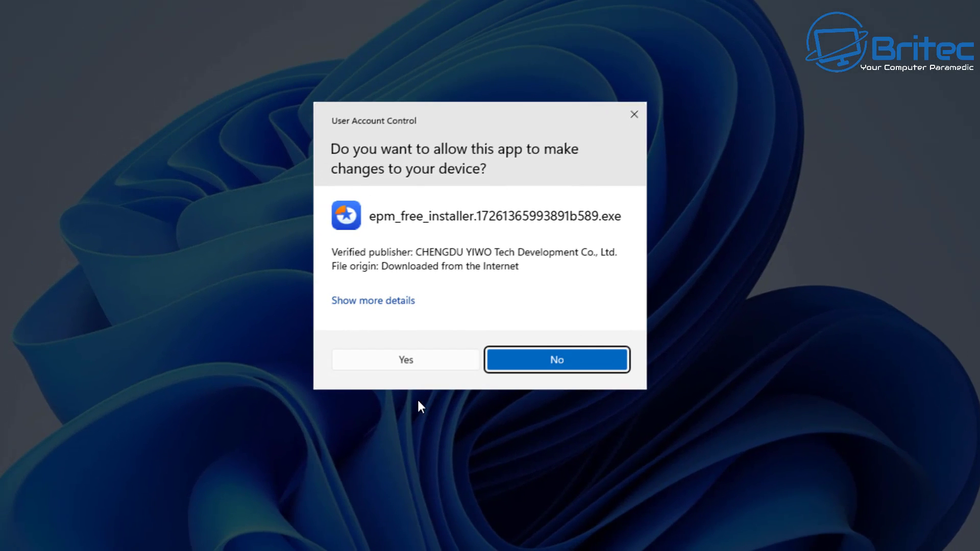
Install EaseUS Partition Master and activate the Professional Edition with the pasted licence code.
{"action": "left_click", "coordinate": [411, 362]}
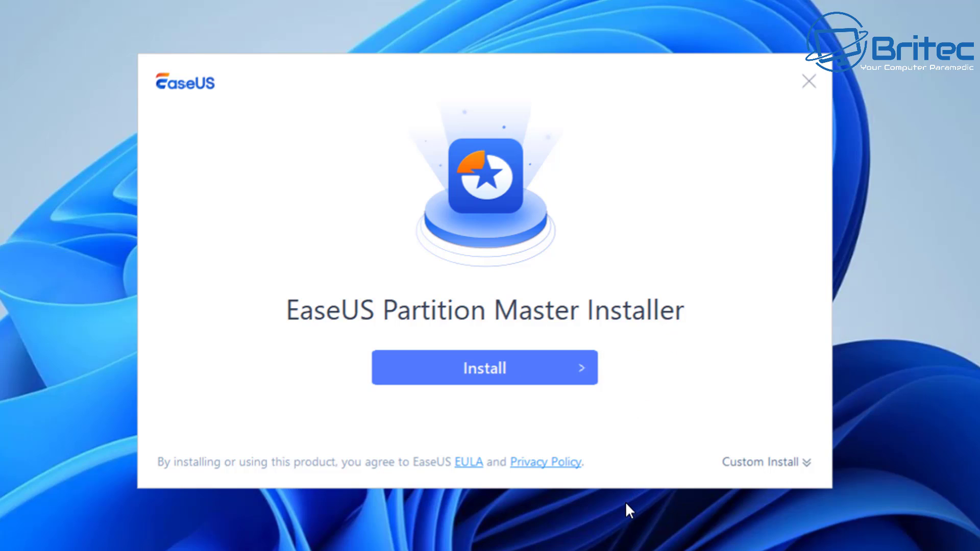
{"action": "left_click", "coordinate": [531, 364]}
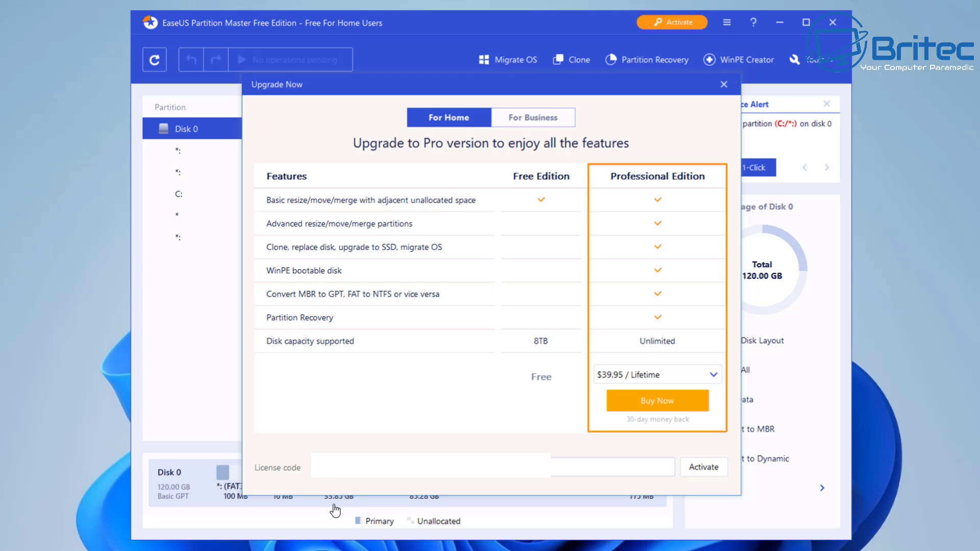
{"action": "right_click", "coordinate": [333, 477]}
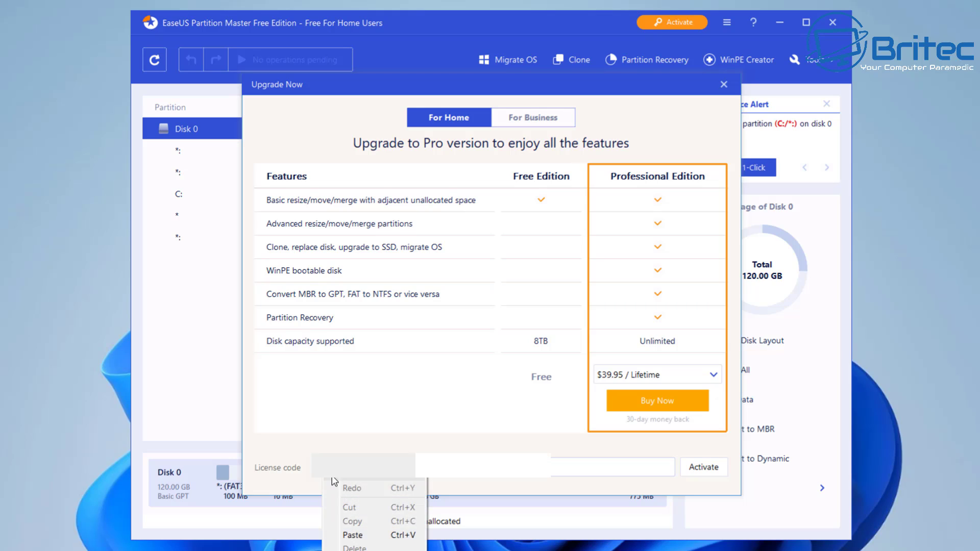
{"action": "left_click", "coordinate": [351, 536]}
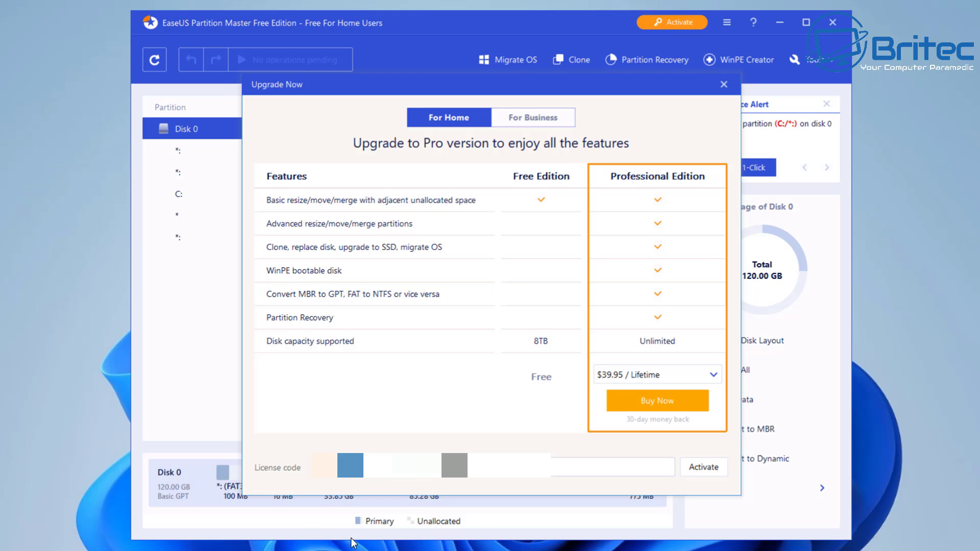
{"action": "left_click", "coordinate": [713, 467]}
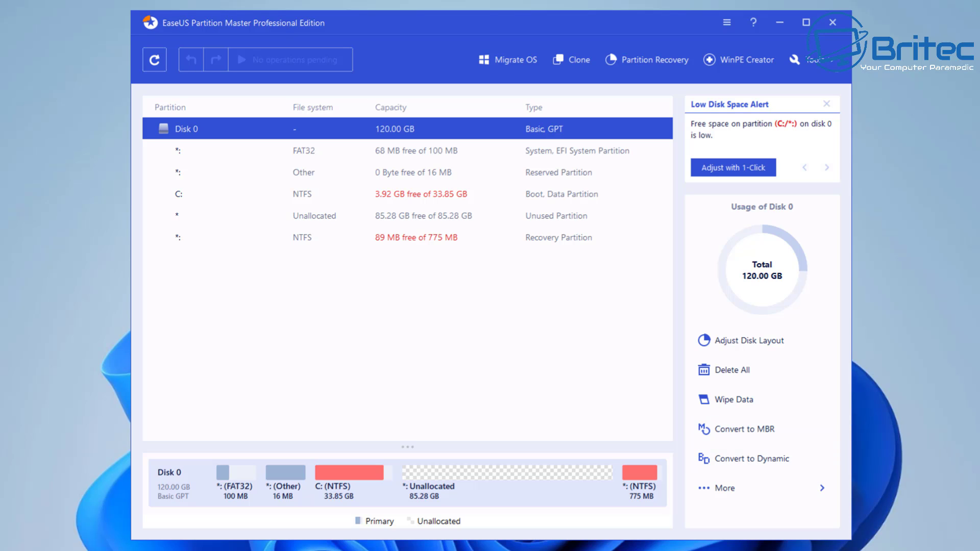
{"action": "key", "text": "super+e"}
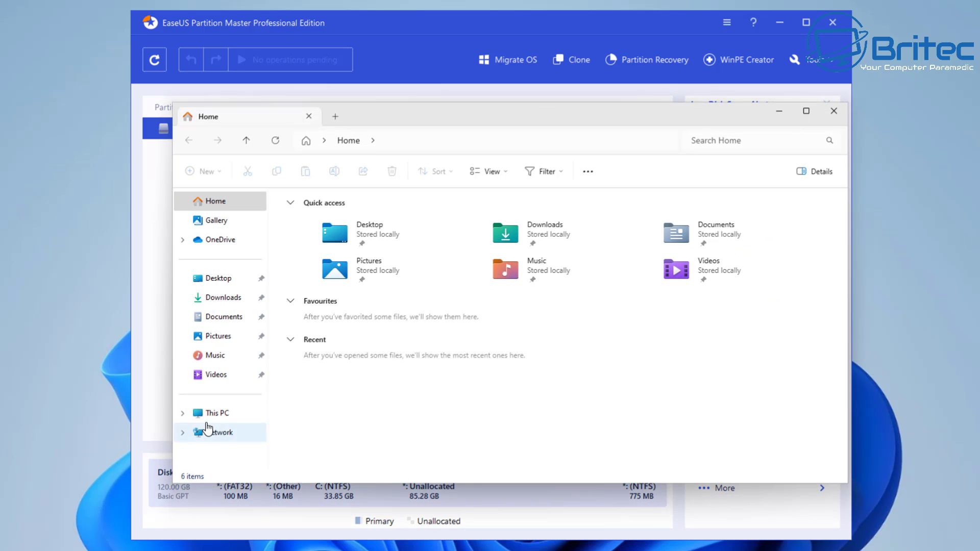
{"action": "left_click", "coordinate": [208, 420]}
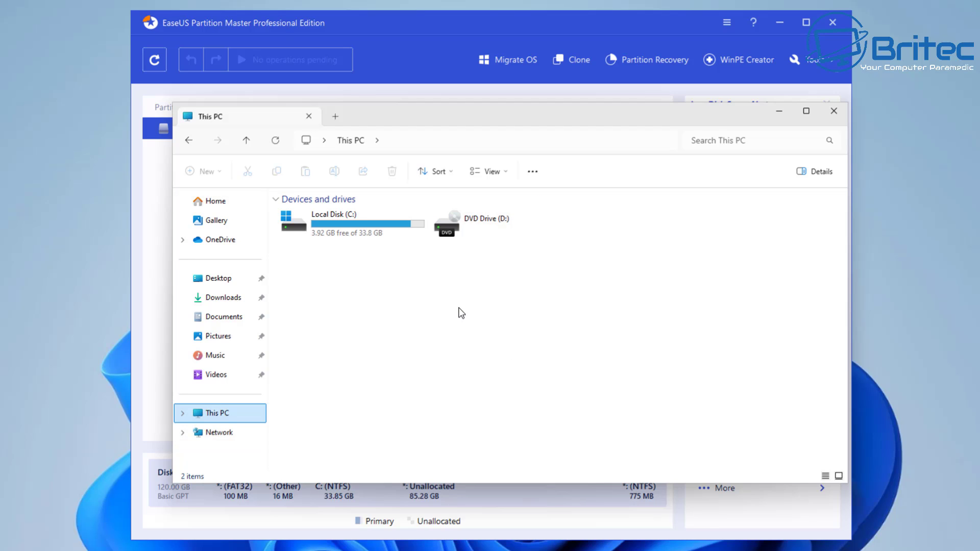
{"action": "left_click", "coordinate": [780, 112]}
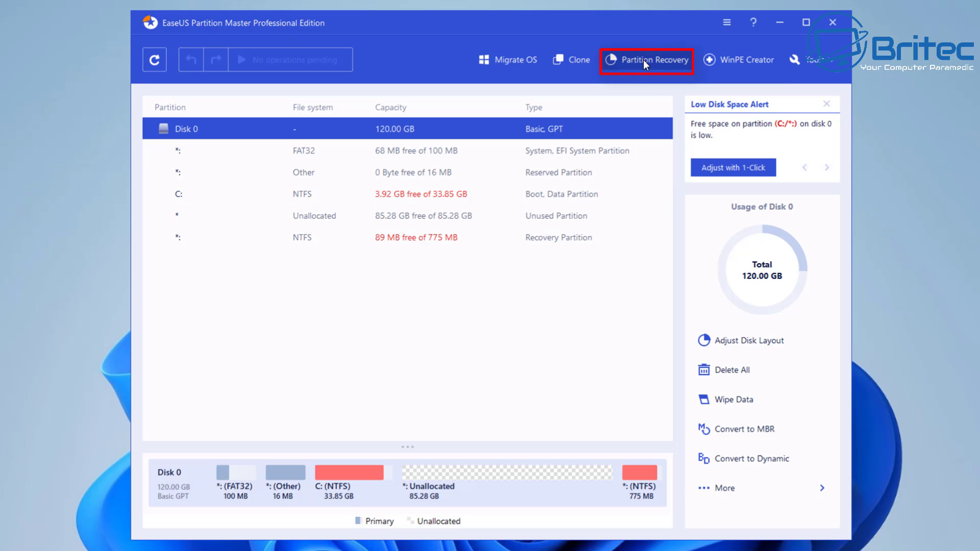
Run a Partition Recovery scan on Disk 0 to find the deleted partitions.
{"action": "left_click", "coordinate": [643, 59]}
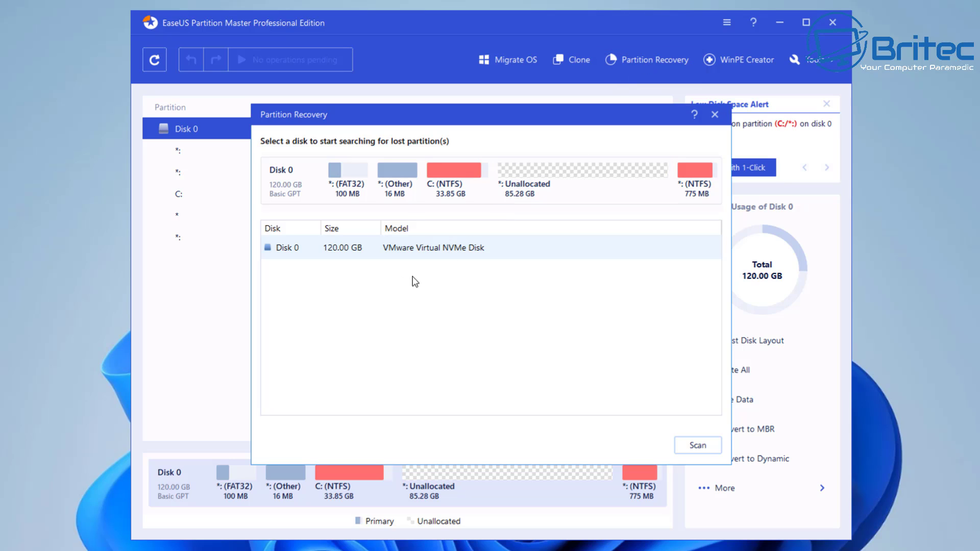
{"action": "left_click", "coordinate": [334, 250]}
{"action": "left_click", "coordinate": [699, 446]}
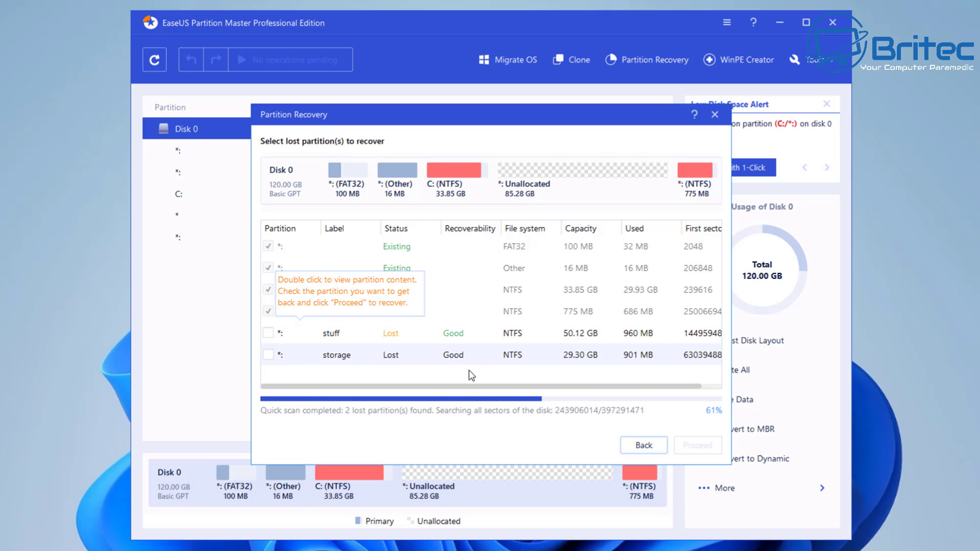
Browse the lost stuff partition's files, then select the lost storage partition.
{"action": "left_click", "coordinate": [461, 341]}
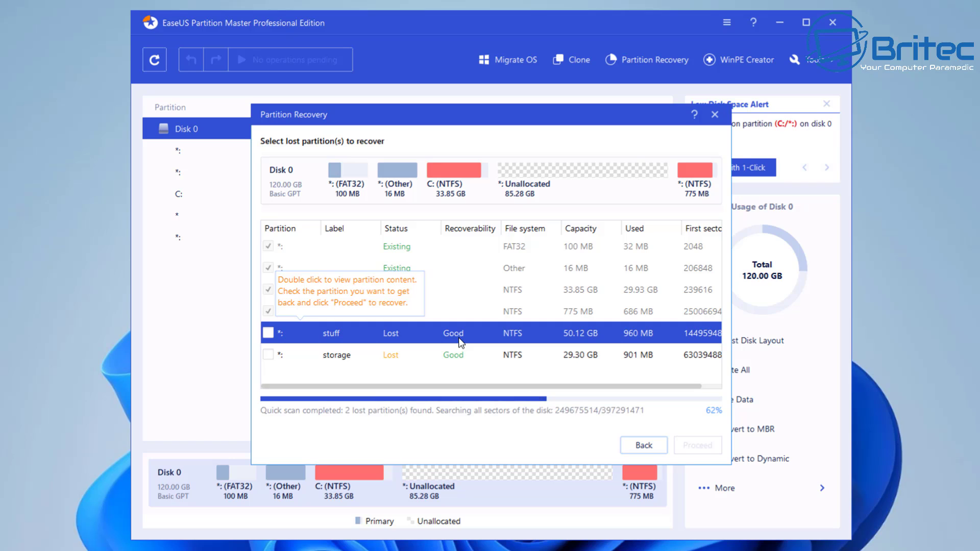
{"action": "double_click", "coordinate": [461, 341]}
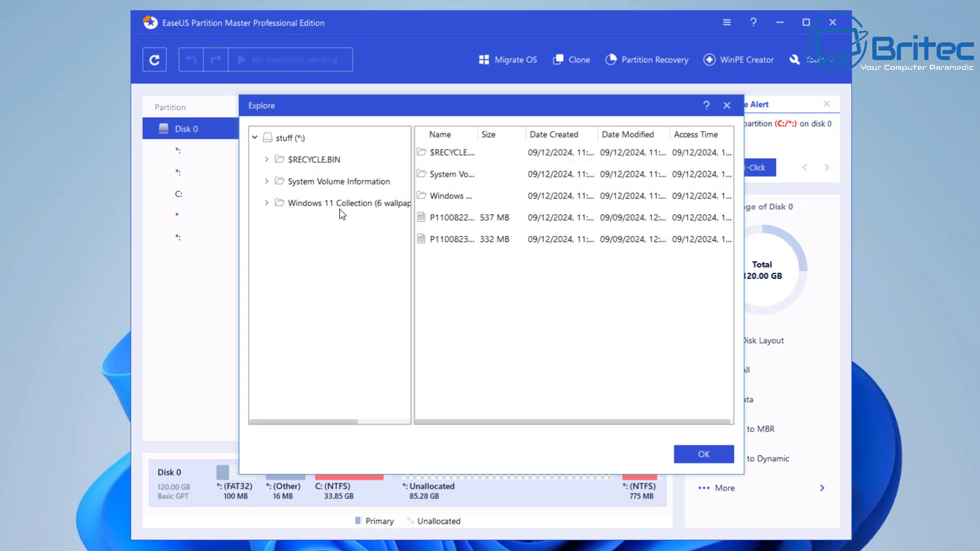
{"action": "left_click", "coordinate": [721, 449]}
{"action": "left_click", "coordinate": [394, 355]}
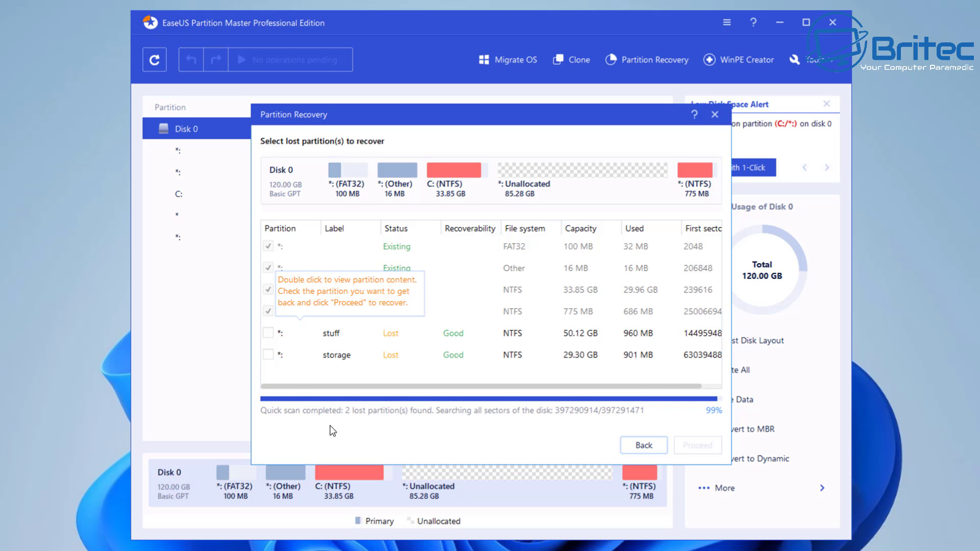
Recover the lost stuff partition as E: and close the rating prompt.
{"action": "left_click", "coordinate": [268, 334]}
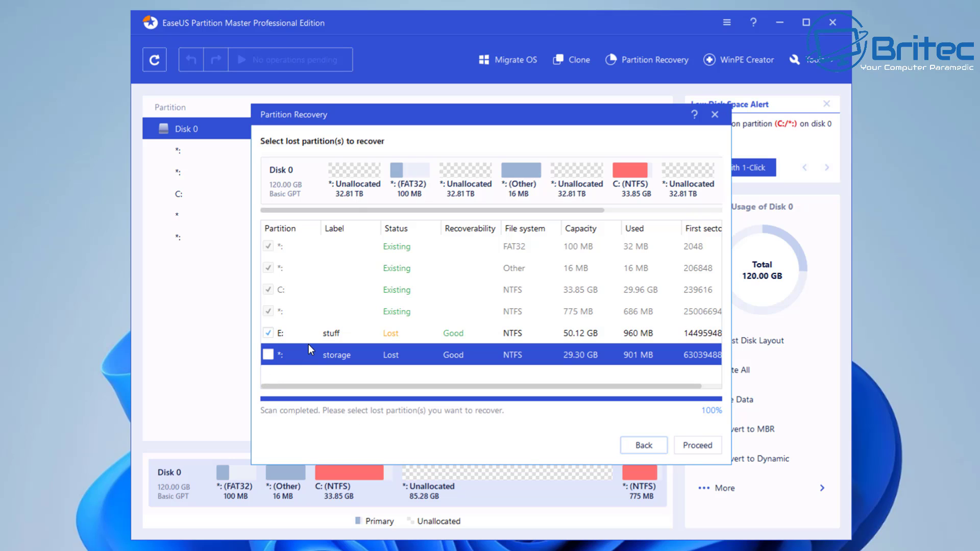
{"action": "left_click", "coordinate": [698, 448]}
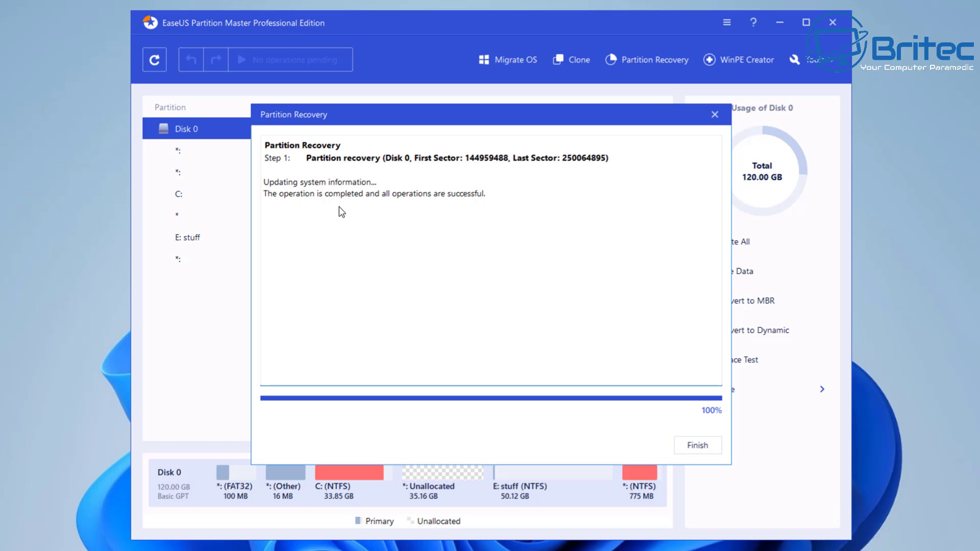
{"action": "left_click", "coordinate": [693, 445]}
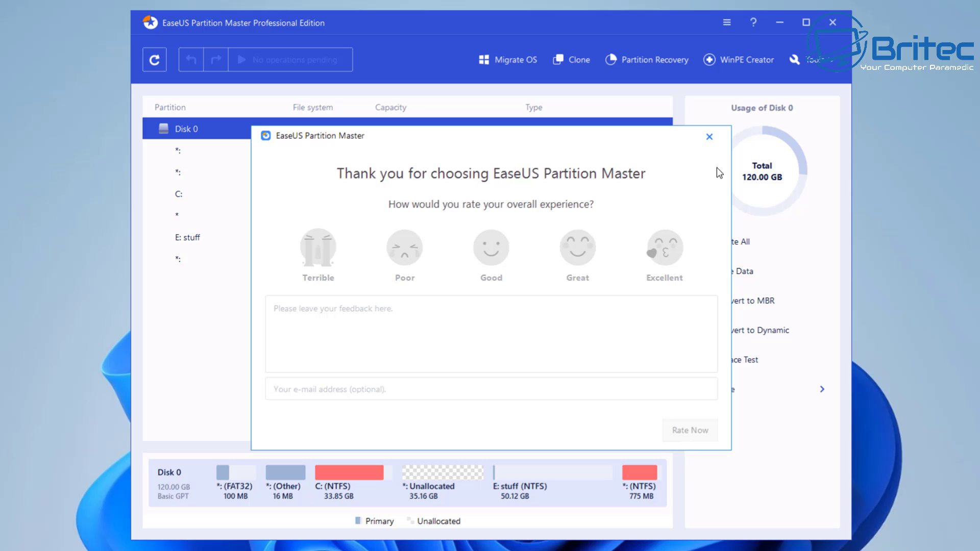
{"action": "left_click", "coordinate": [709, 136]}
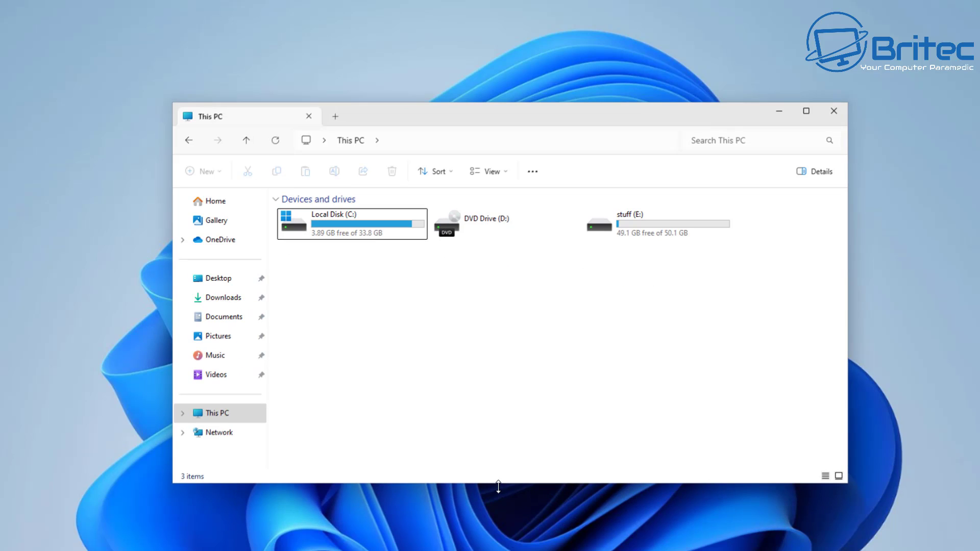
Open stuff (E:) and check its Windows 11 Collection wallpaper folder.
{"action": "double_click", "coordinate": [645, 240]}
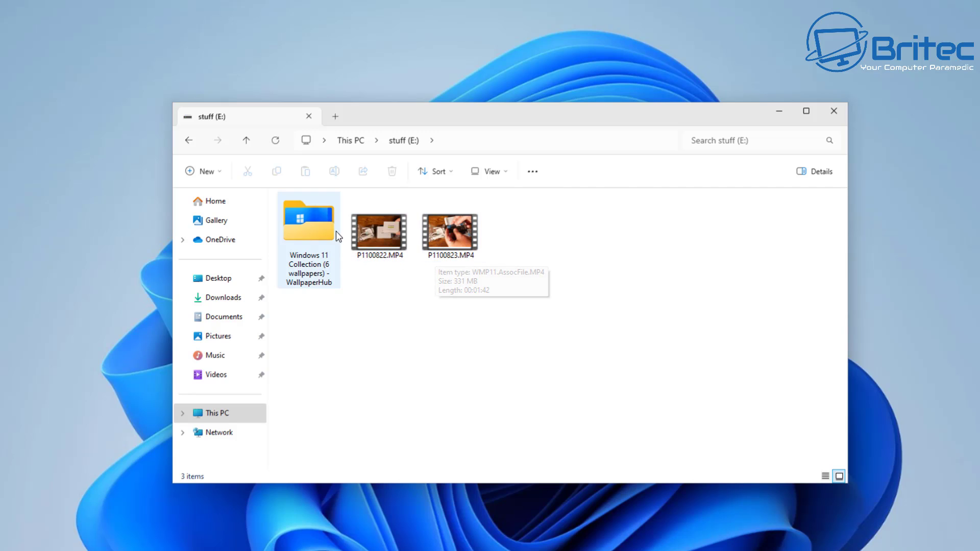
{"action": "double_click", "coordinate": [314, 226]}
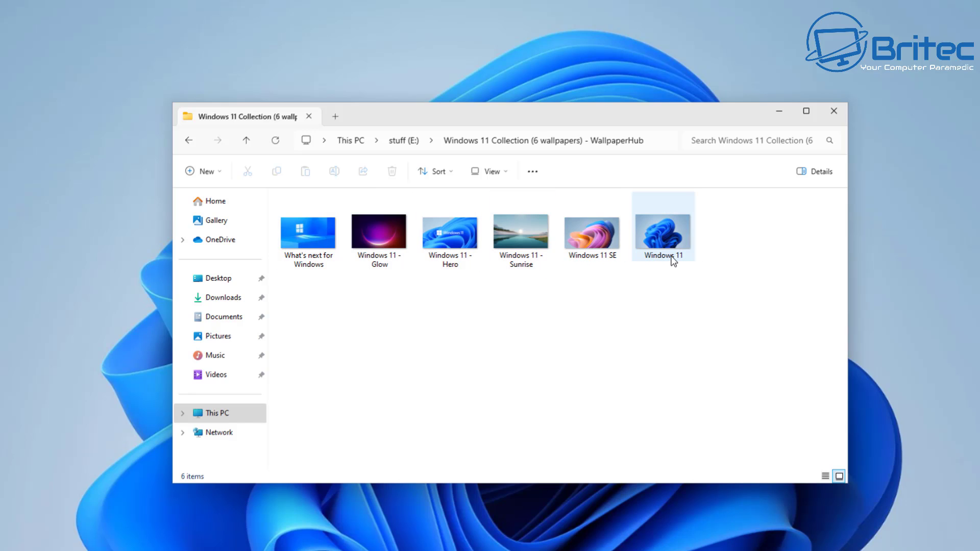
{"action": "left_click", "coordinate": [190, 145]}
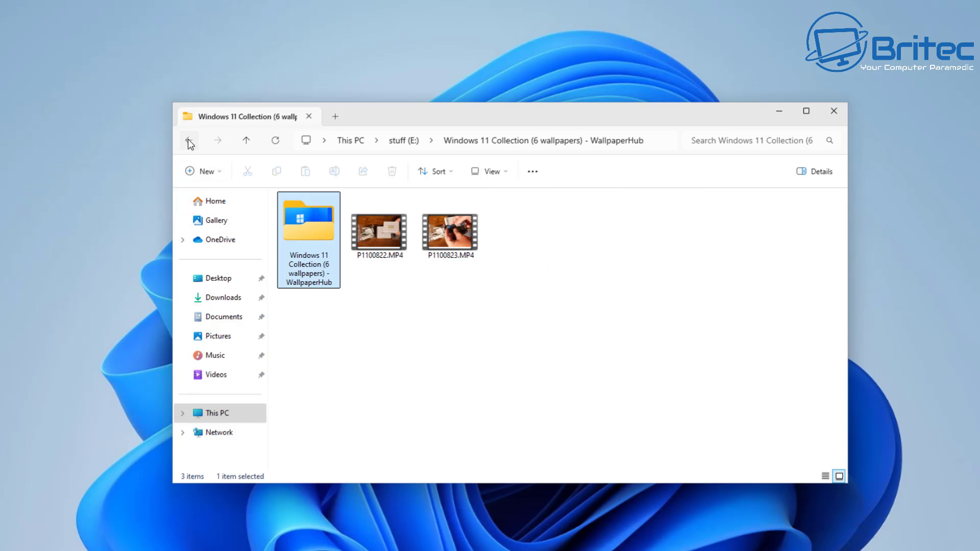
Play P1100823.MP4 once in Windows Media Player Legacy with recommended settings.
{"action": "left_click", "coordinate": [448, 240]}
{"action": "double_click", "coordinate": [448, 240]}
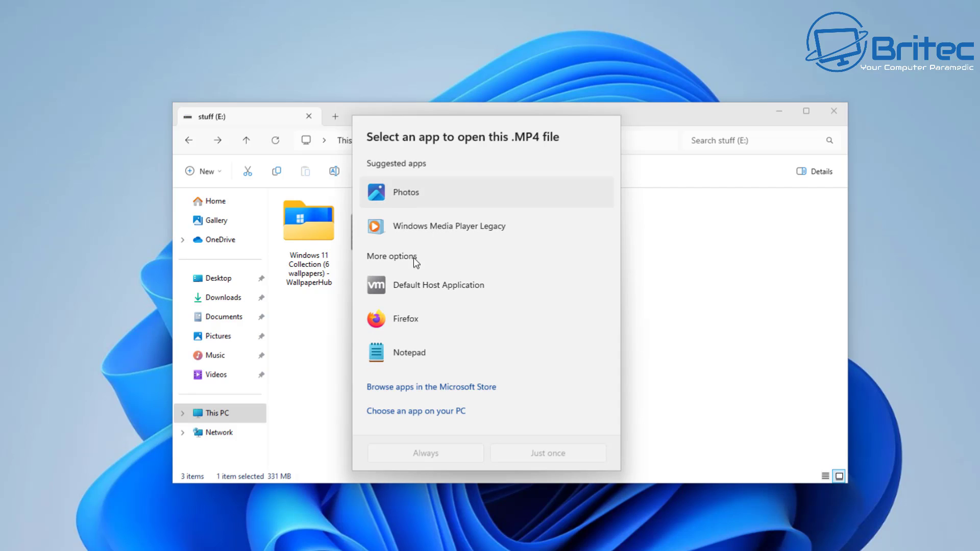
{"action": "left_click", "coordinate": [427, 234]}
{"action": "left_click", "coordinate": [556, 454]}
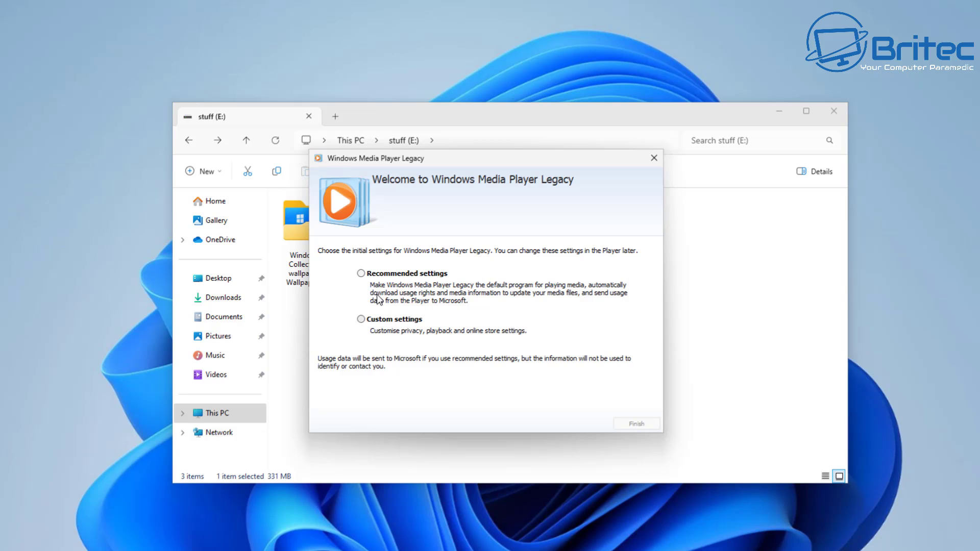
{"action": "left_click", "coordinate": [376, 273]}
{"action": "left_click", "coordinate": [637, 425]}
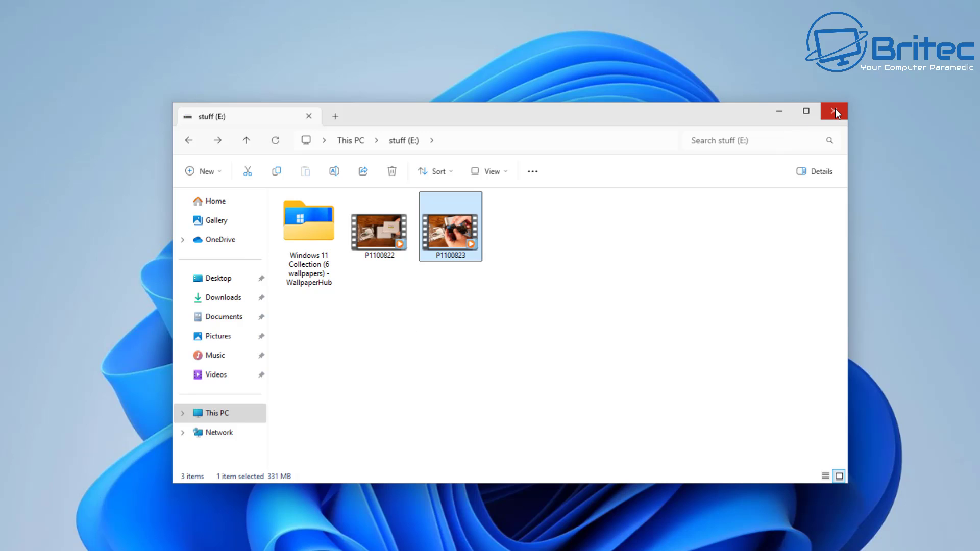
Reload disk info and recover the lost storage partition as F: (29.30 GB).
{"action": "left_click", "coordinate": [196, 419]}
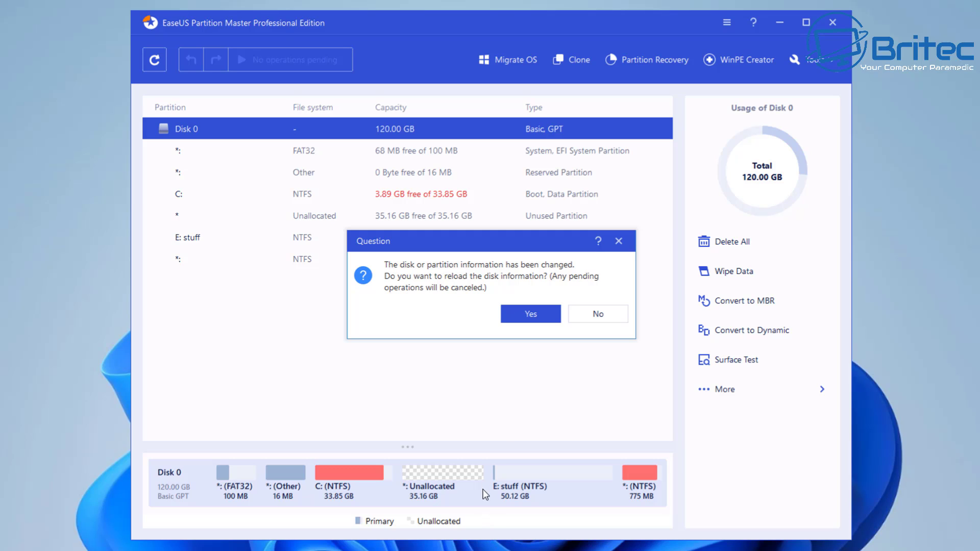
{"action": "left_click", "coordinate": [539, 313]}
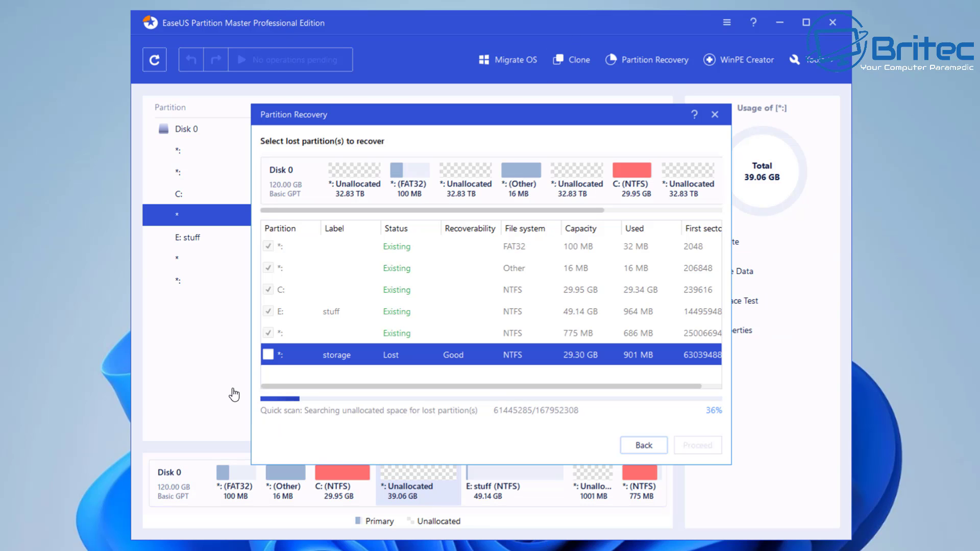
{"action": "left_click", "coordinate": [268, 359]}
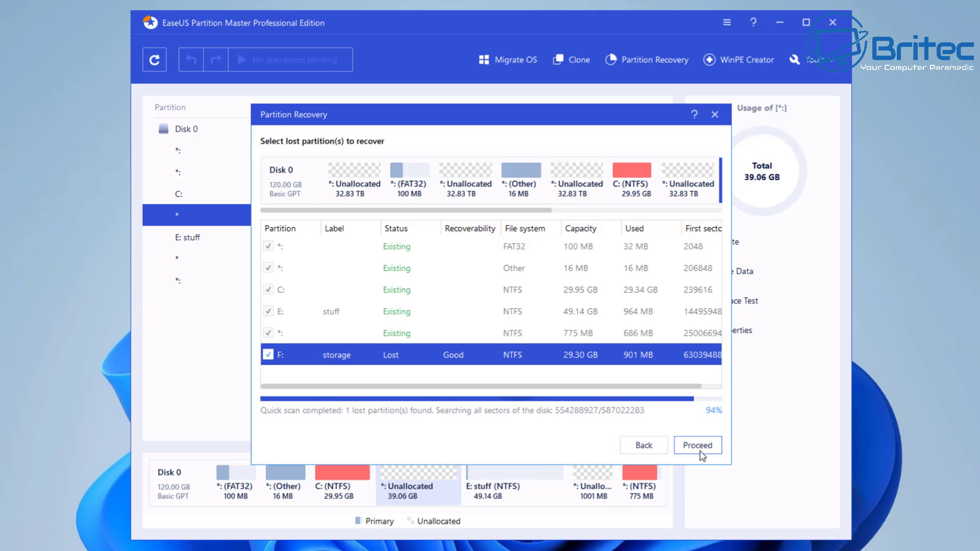
{"action": "left_click", "coordinate": [698, 446]}
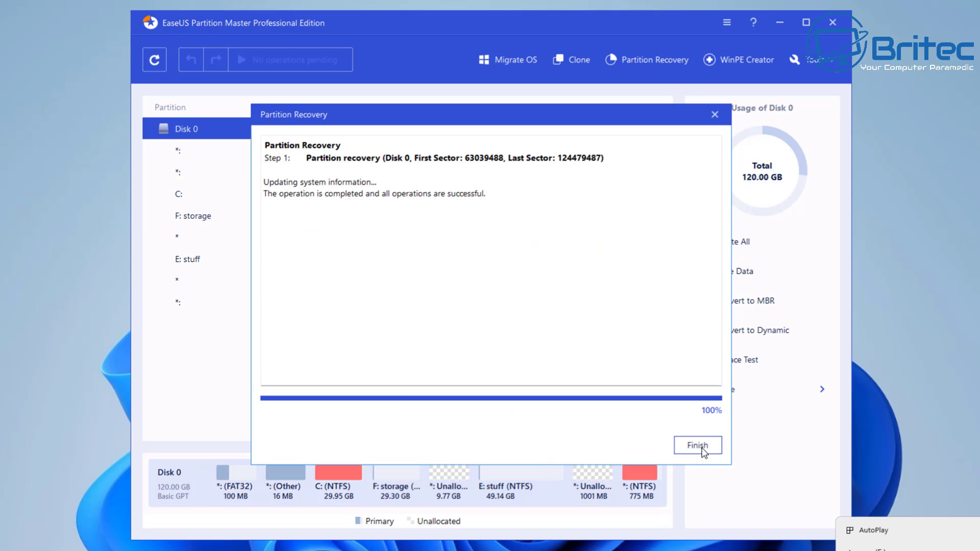
{"action": "left_click", "coordinate": [699, 446]}
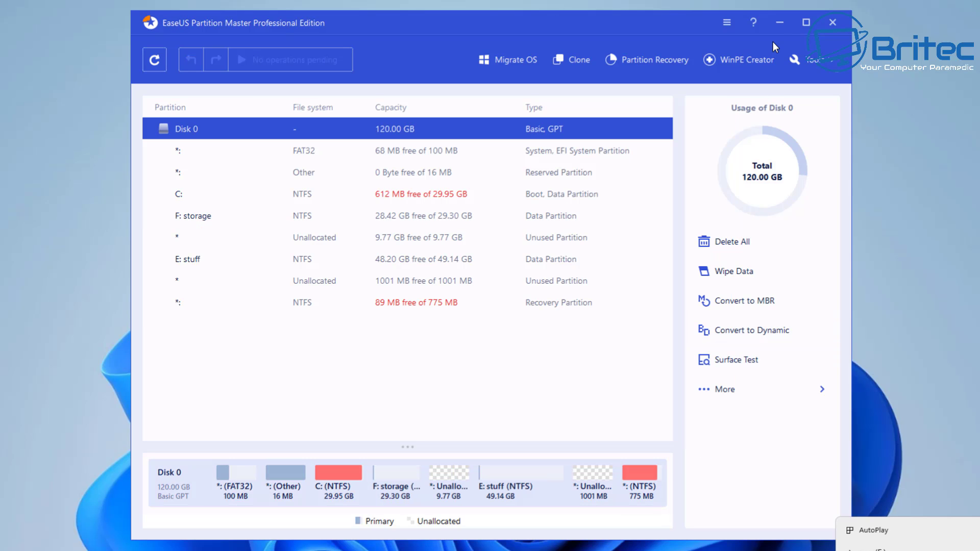
Minimize EaseUS and check the drives under This PC, including stuff (E:).
{"action": "left_click", "coordinate": [774, 24]}
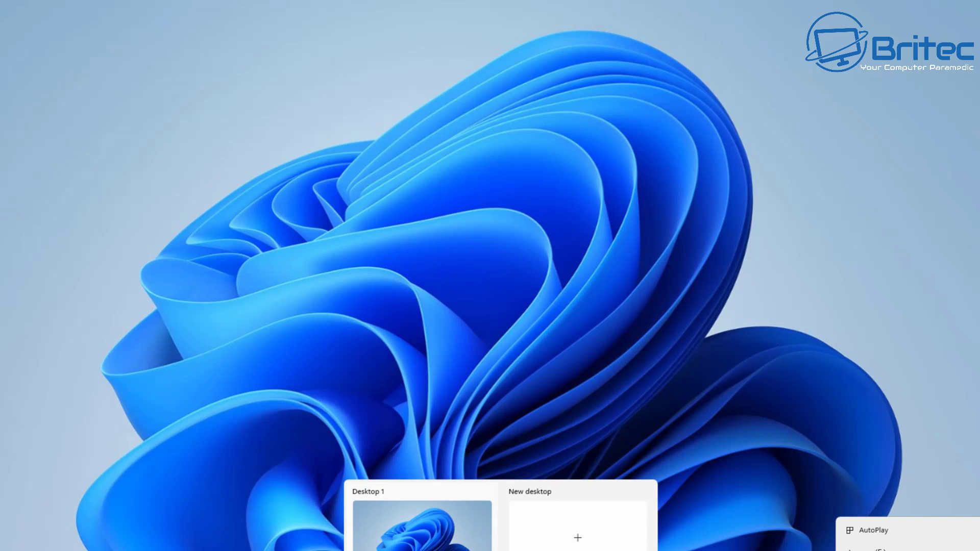
{"action": "key", "text": "super+e"}
{"action": "left_click", "coordinate": [227, 396]}
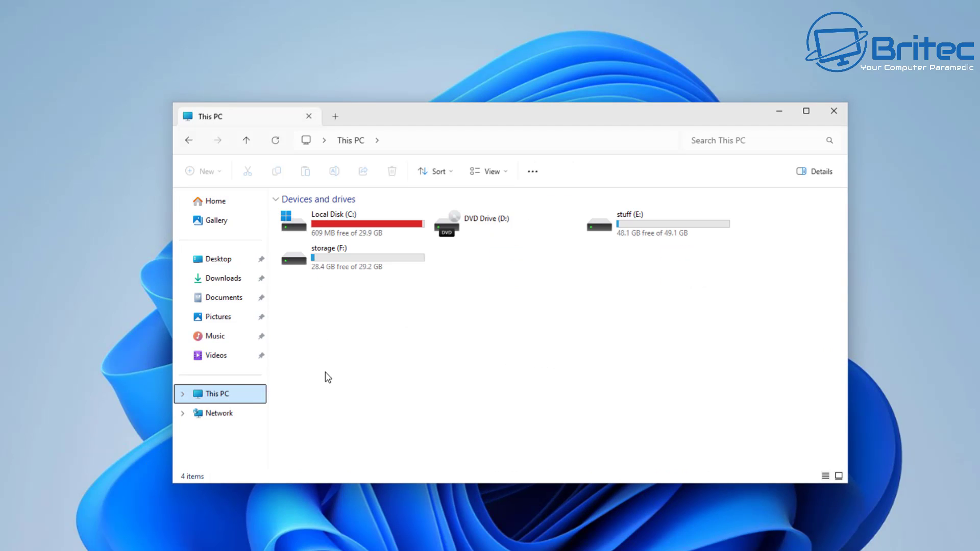
{"action": "left_click", "coordinate": [368, 261]}
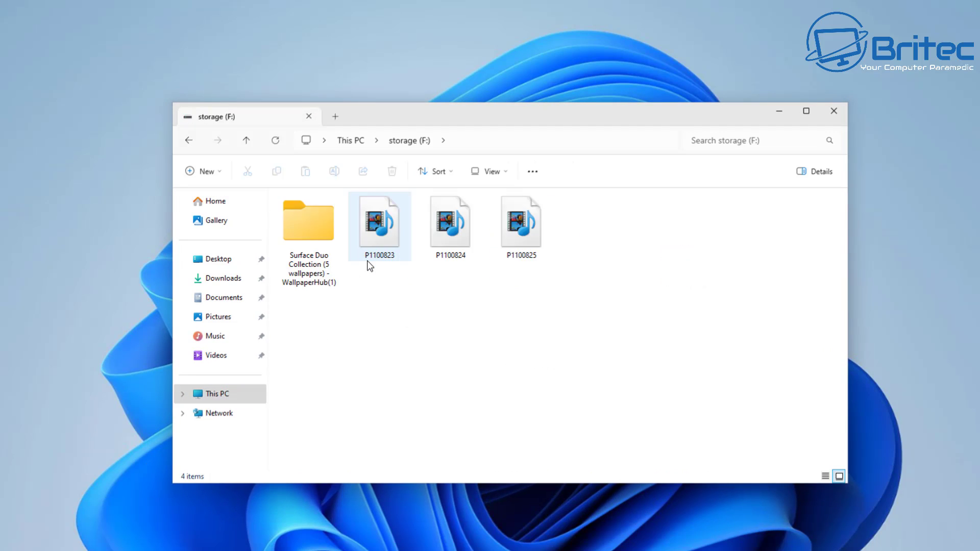
{"action": "left_click", "coordinate": [191, 146]}
{"action": "double_click", "coordinate": [660, 221]}
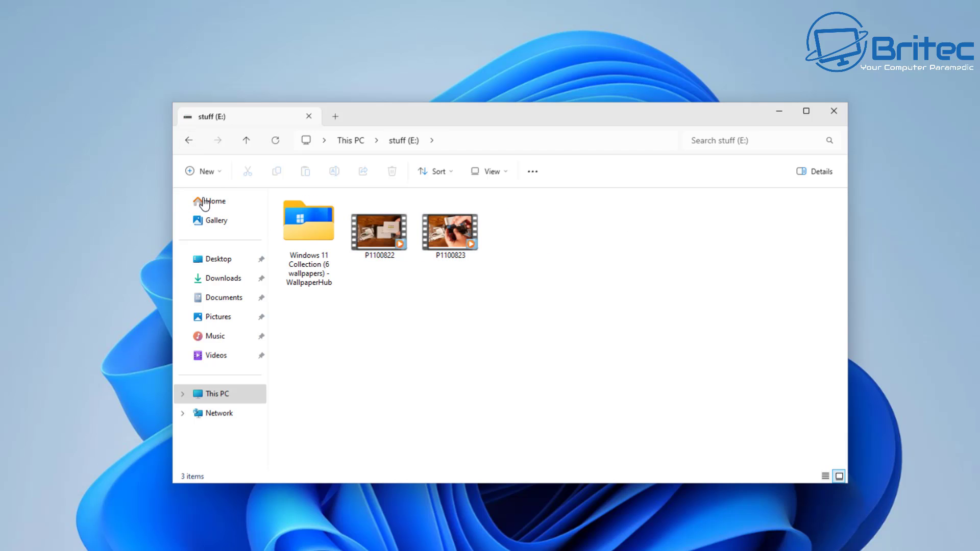
{"action": "left_click", "coordinate": [192, 143]}
Open storage (F:), view the Surface Pro 7 wallpaper, and play P1100823.
{"action": "double_click", "coordinate": [328, 263]}
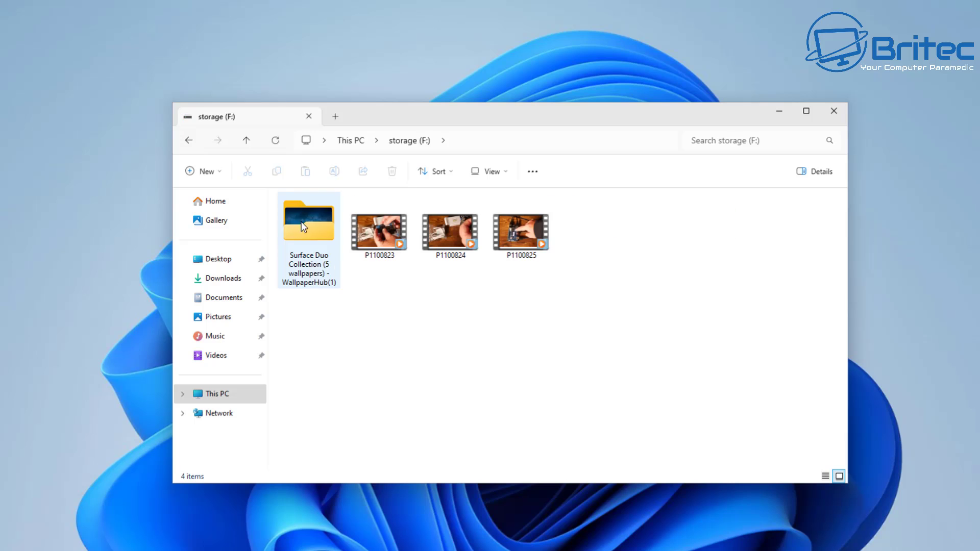
{"action": "double_click", "coordinate": [296, 216]}
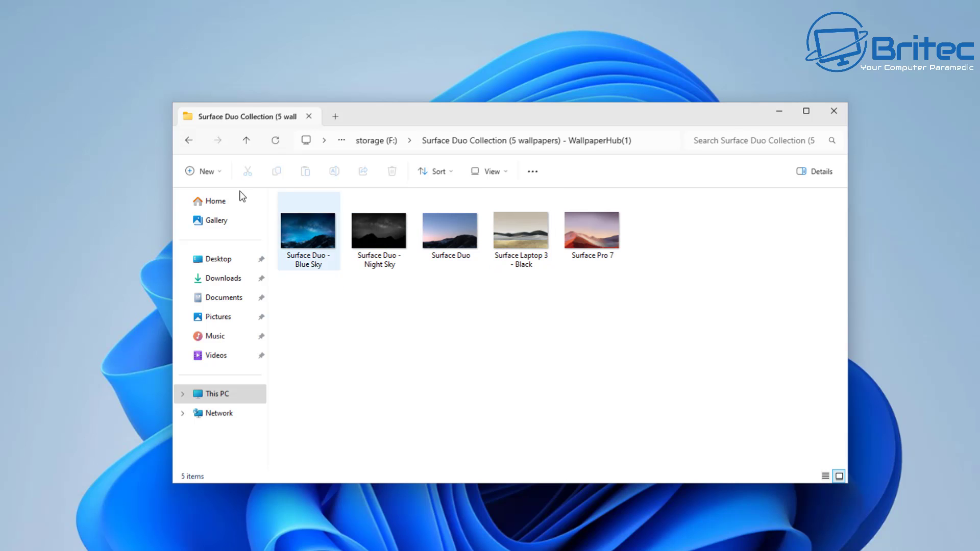
{"action": "left_click", "coordinate": [579, 236]}
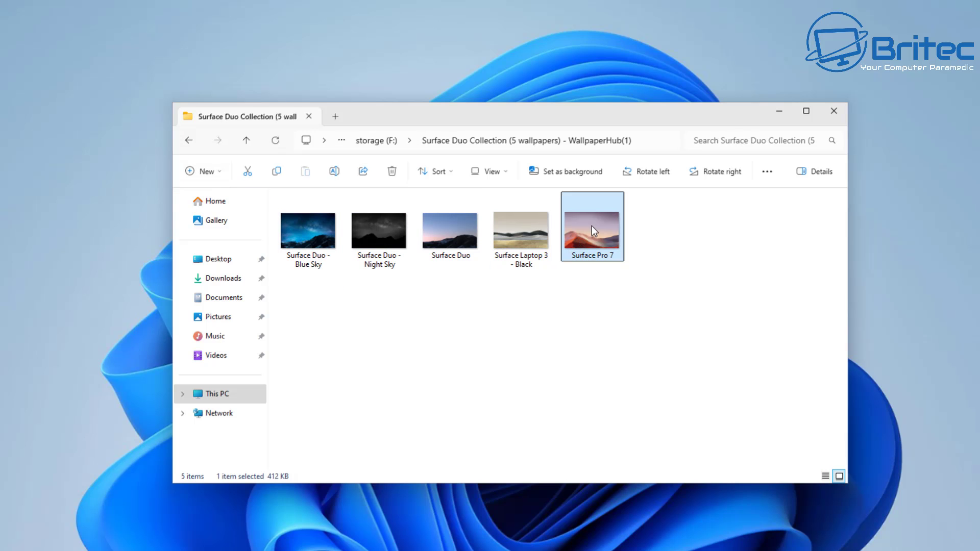
{"action": "double_click", "coordinate": [592, 226]}
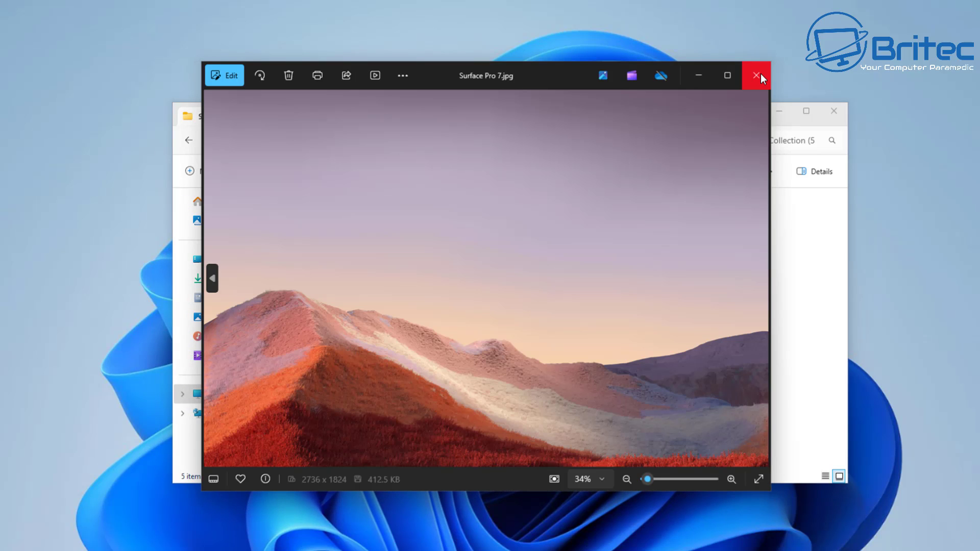
{"action": "left_click", "coordinate": [757, 76]}
{"action": "left_click", "coordinate": [197, 142]}
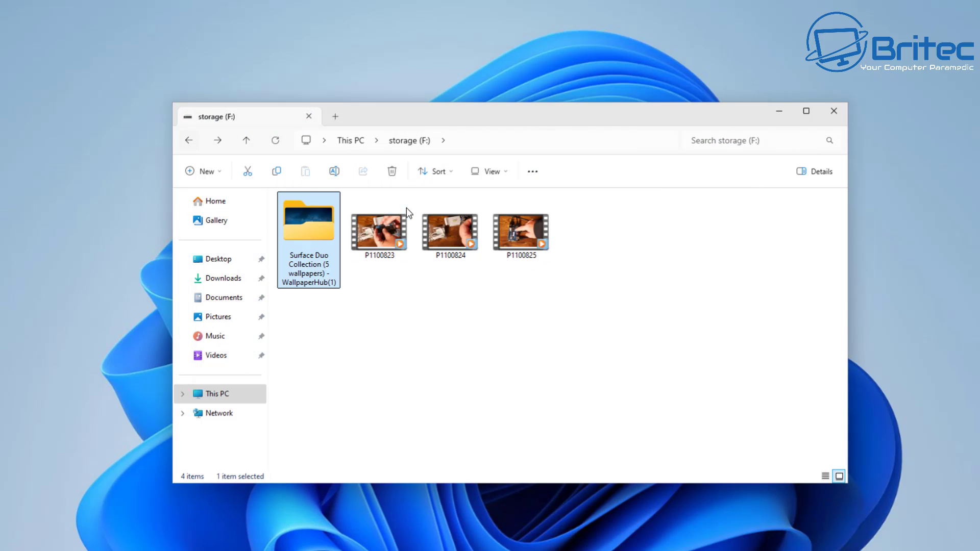
{"action": "double_click", "coordinate": [378, 250]}
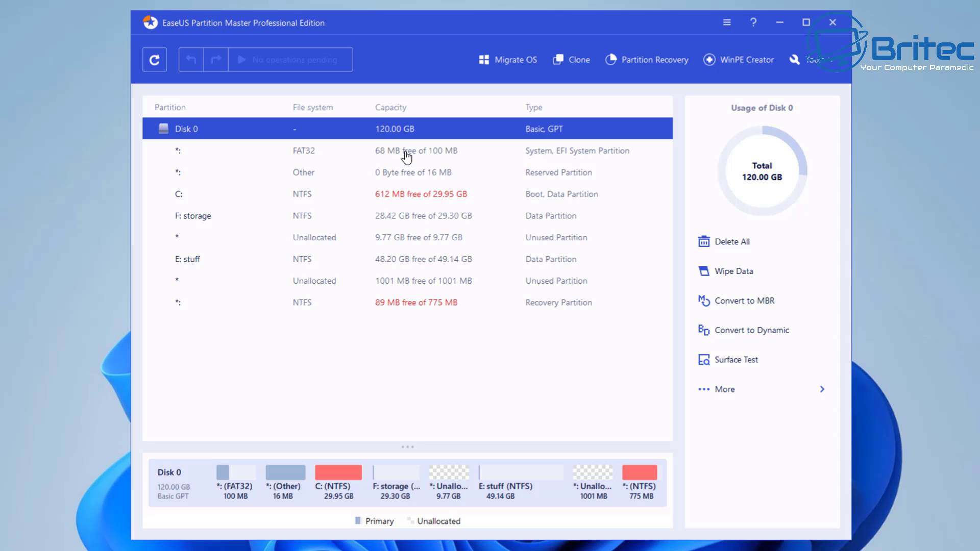
{"action": "left_click", "coordinate": [518, 60]}
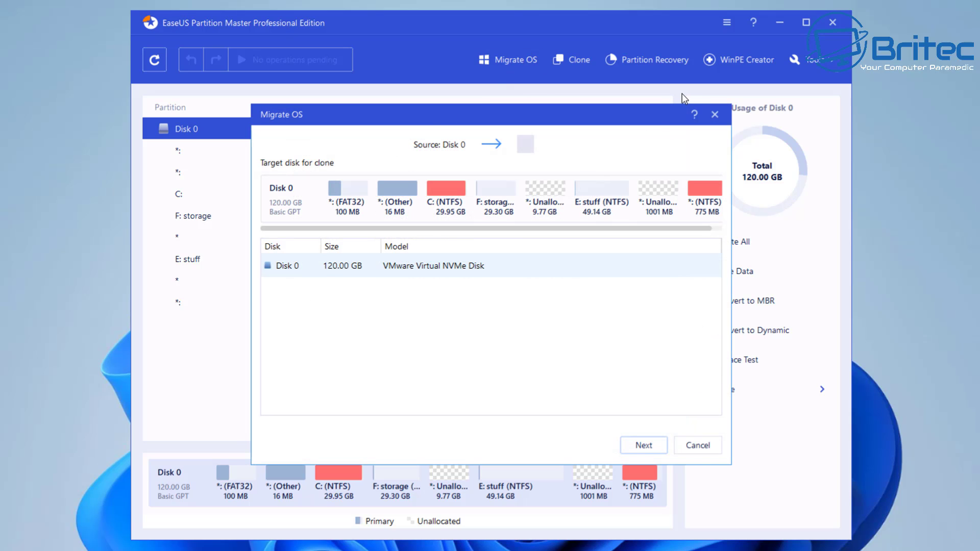
{"action": "left_click", "coordinate": [715, 114]}
{"action": "left_click", "coordinate": [570, 61]}
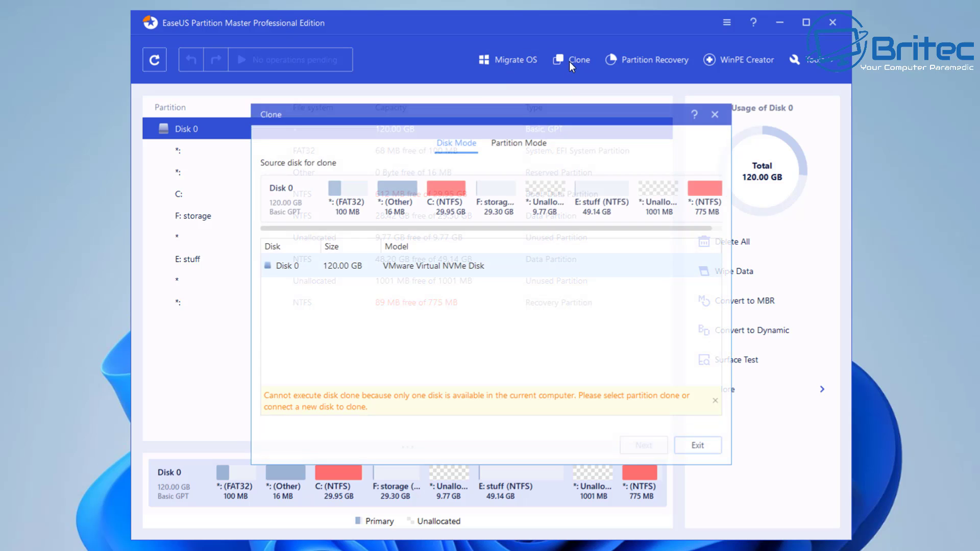
{"action": "left_click", "coordinate": [517, 144]}
{"action": "left_click", "coordinate": [448, 148]}
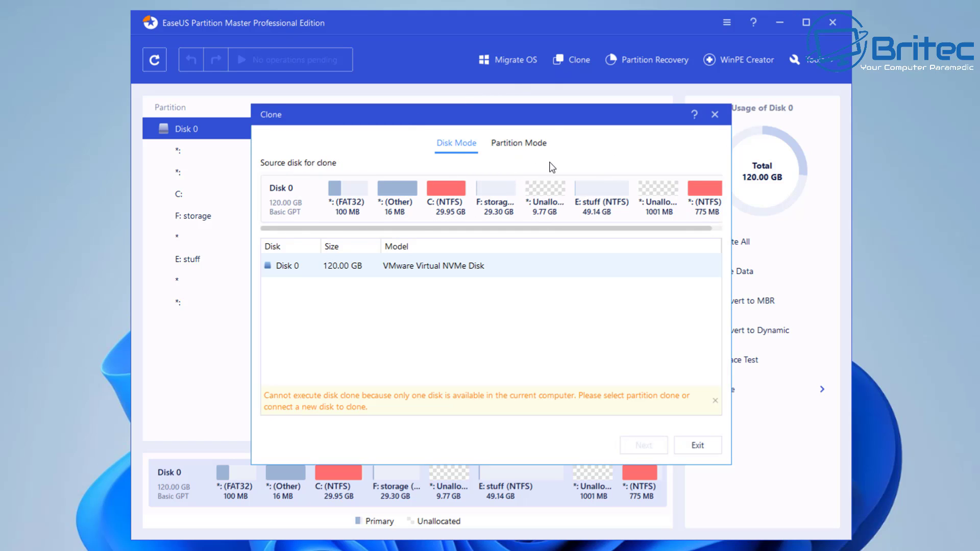
{"action": "left_click", "coordinate": [699, 115]}
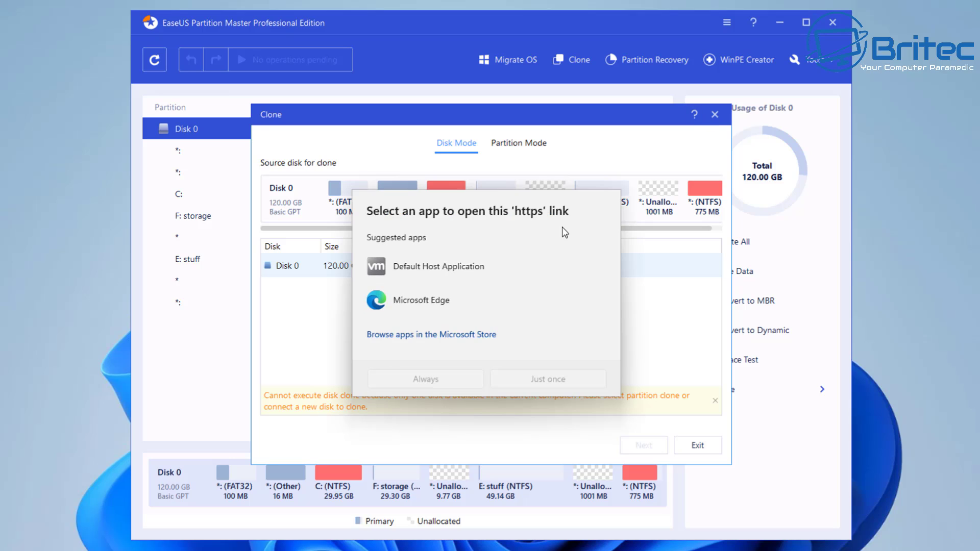
{"action": "left_click", "coordinate": [671, 119]}
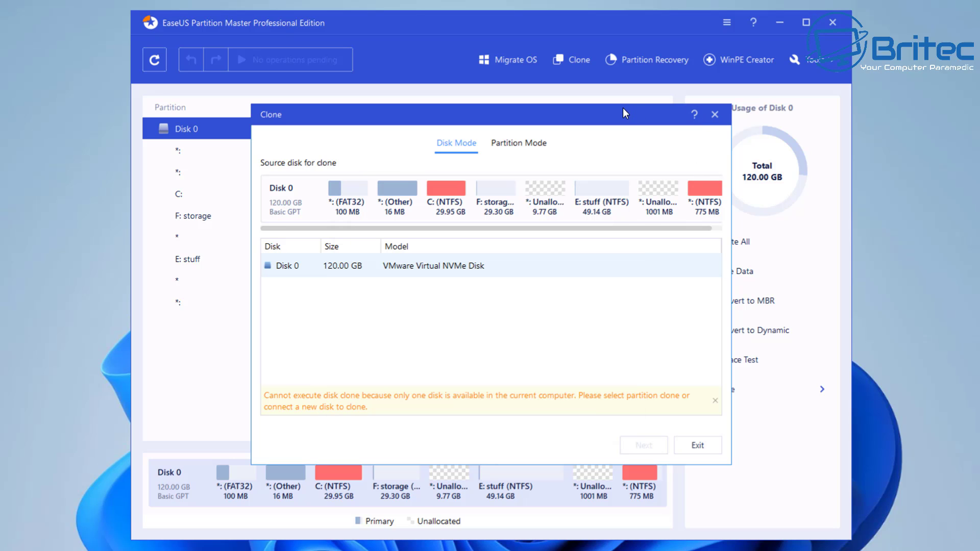
{"action": "left_click", "coordinate": [715, 115]}
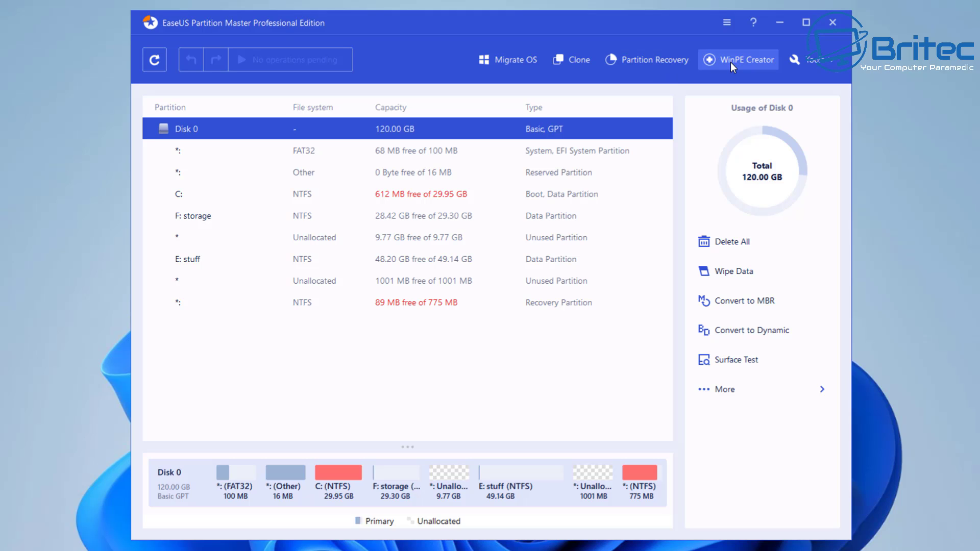
{"action": "left_click", "coordinate": [827, 64]}
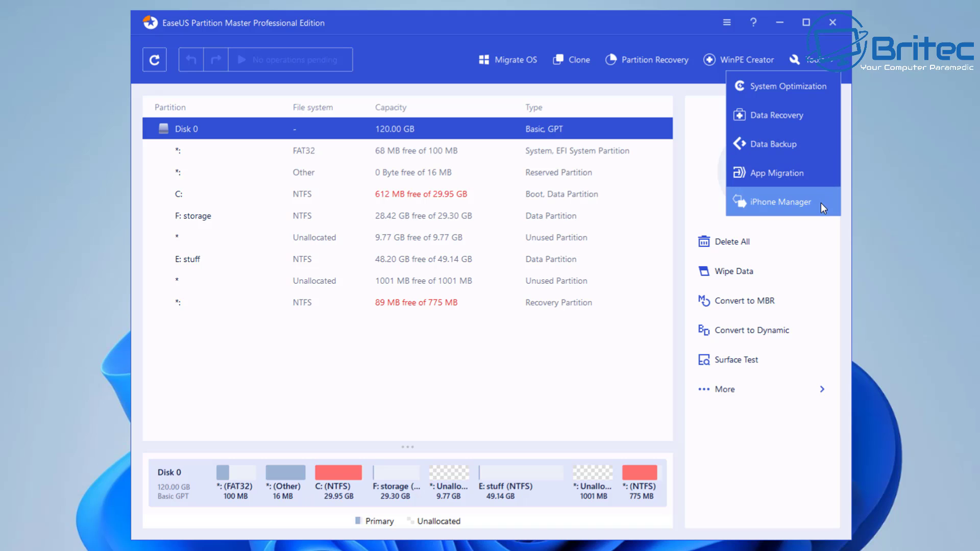
{"action": "left_click", "coordinate": [761, 471]}
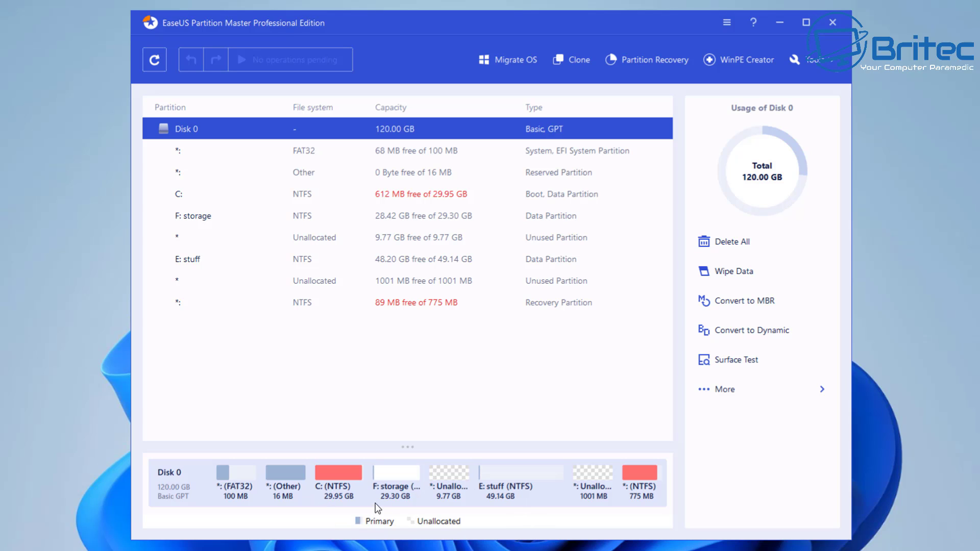
Resize E: stuff to 30.89 GB, leaving 10.75 GB unallocated before it and 18.25 GB after.
{"action": "left_click", "coordinate": [338, 482]}
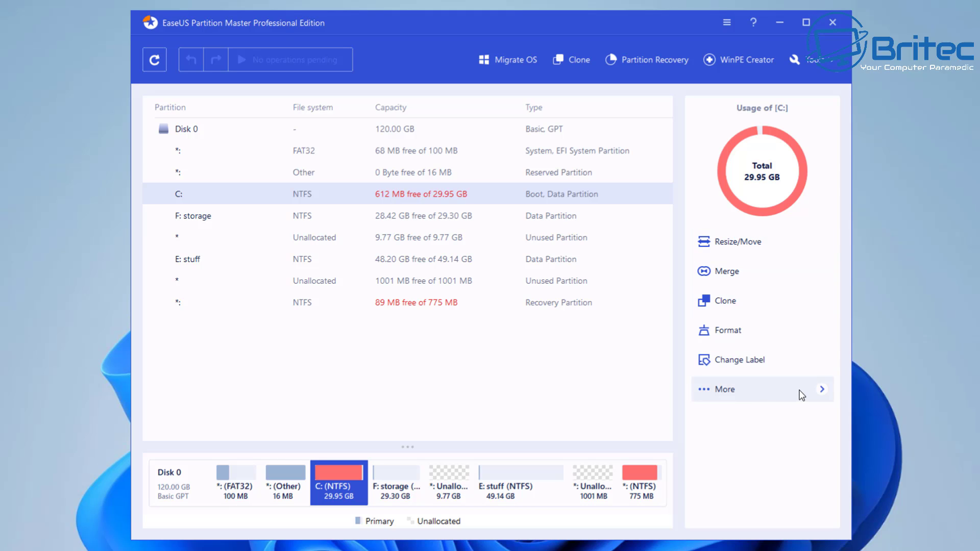
{"action": "left_click", "coordinate": [511, 485]}
{"action": "left_click", "coordinate": [744, 248]}
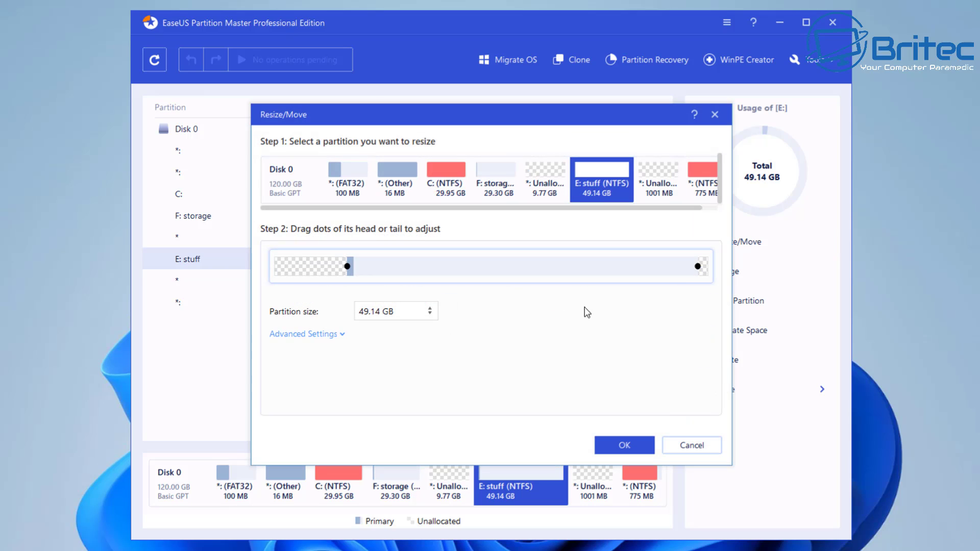
{"action": "left_click_drag", "start_coordinate": [350, 267], "coordinate": [386, 265]}
{"action": "left_click_drag", "start_coordinate": [705, 265], "coordinate": [579, 273]}
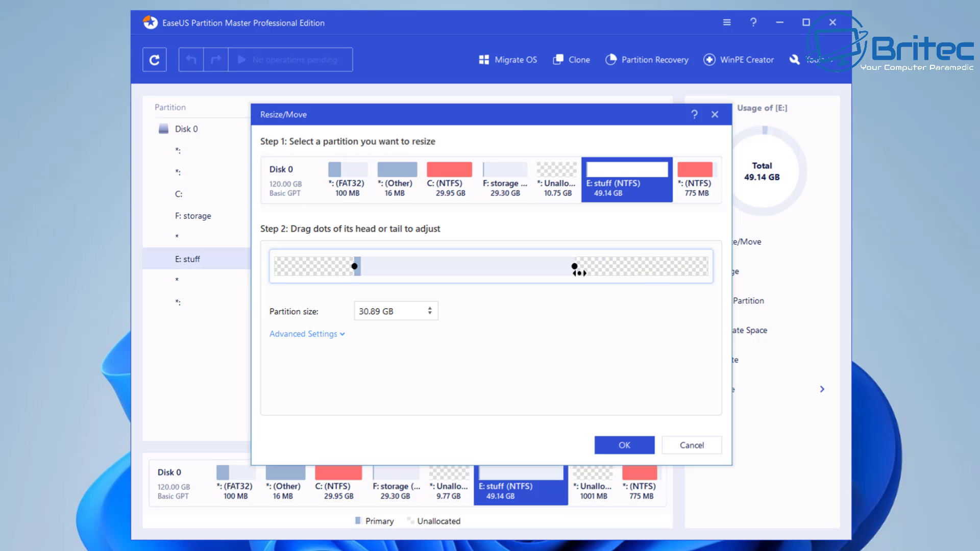
{"action": "left_click", "coordinate": [623, 445]}
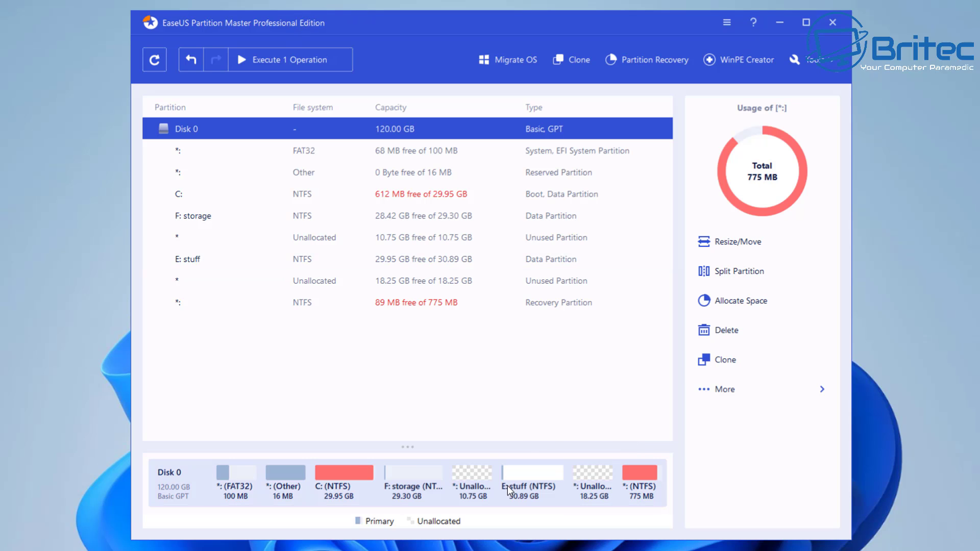
Apply the pending resize of E: stuff to disk and finish.
{"action": "left_click", "coordinate": [289, 60]}
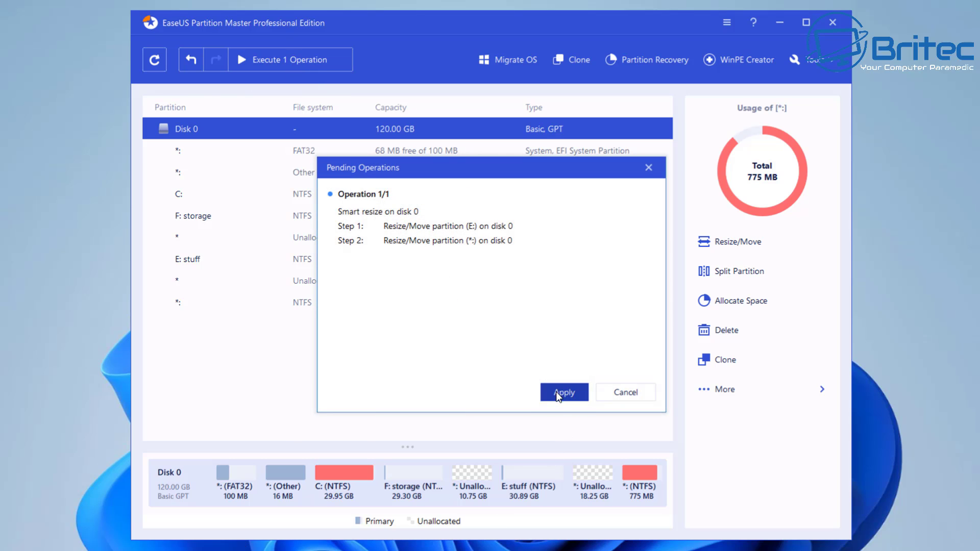
{"action": "left_click", "coordinate": [564, 392]}
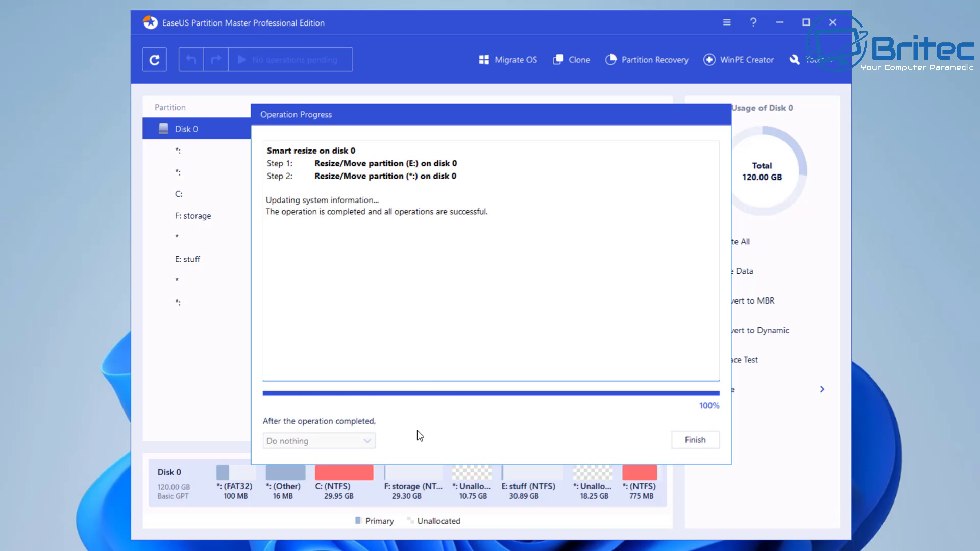
{"action": "left_click", "coordinate": [687, 439]}
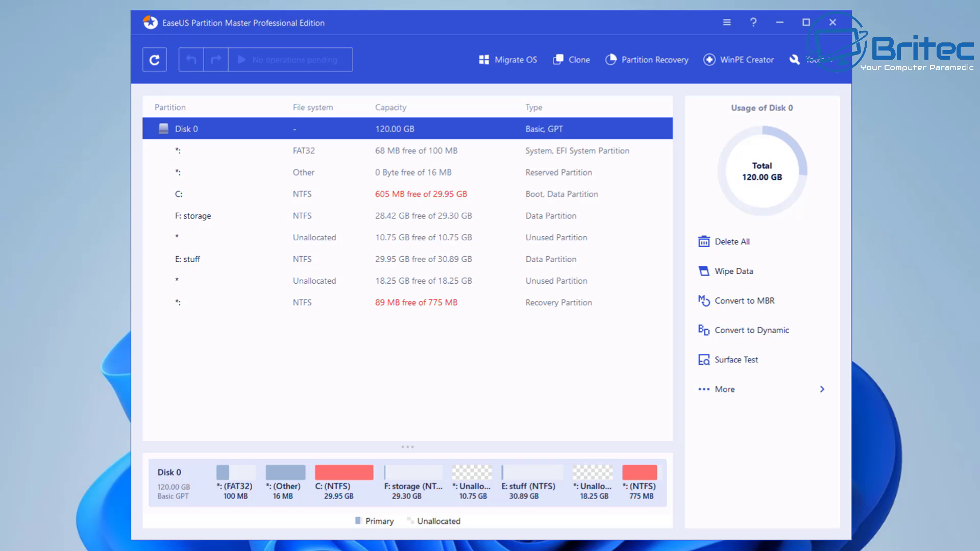
Define a new G: NTFS partition in the 10.75 GB unallocated space.
{"action": "left_click", "coordinate": [460, 470]}
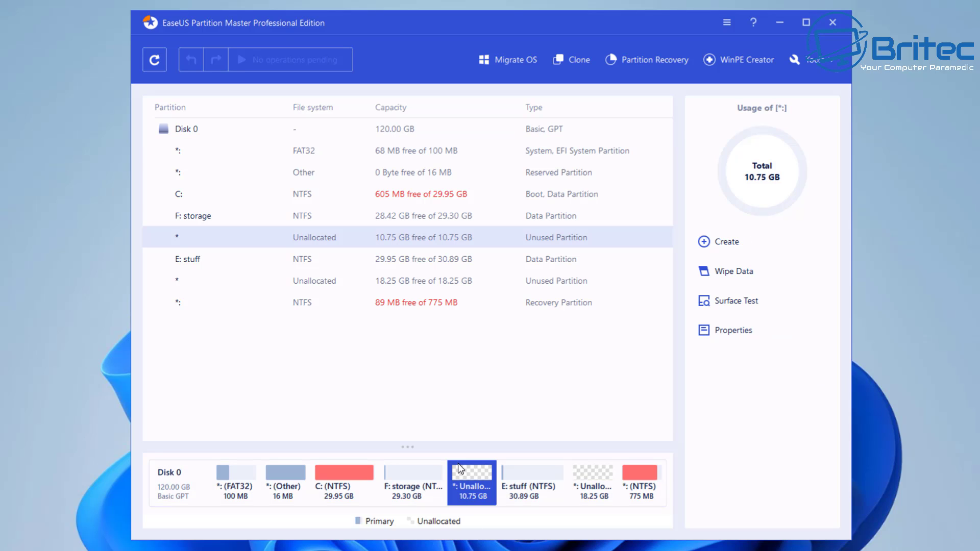
{"action": "left_click", "coordinate": [705, 241]}
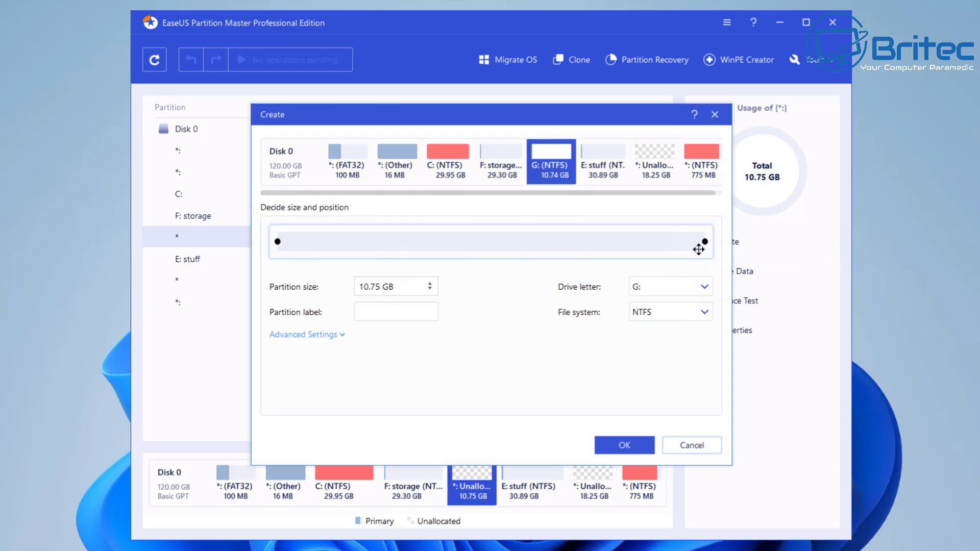
{"action": "left_click", "coordinate": [619, 446]}
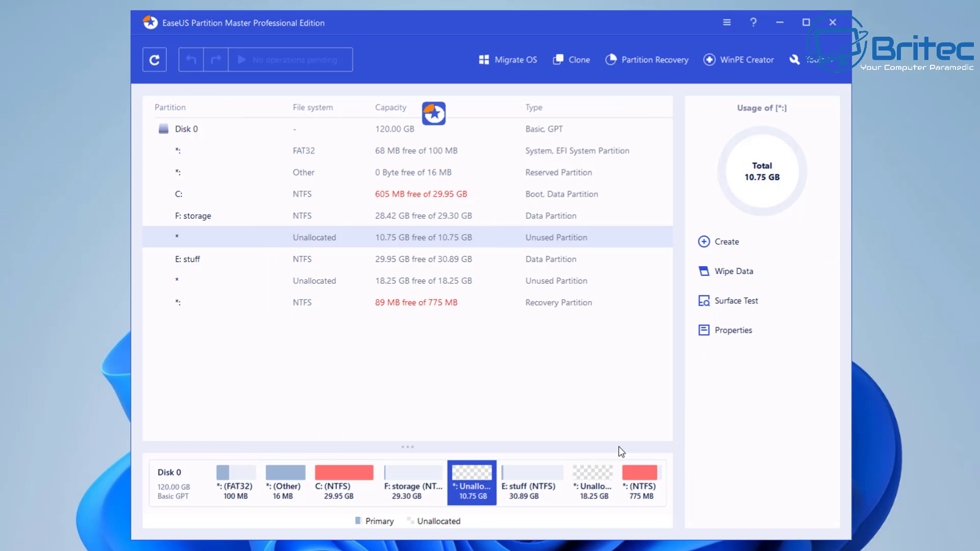
Apply the pending creation of partition G: to disk.
{"action": "left_click", "coordinate": [309, 59]}
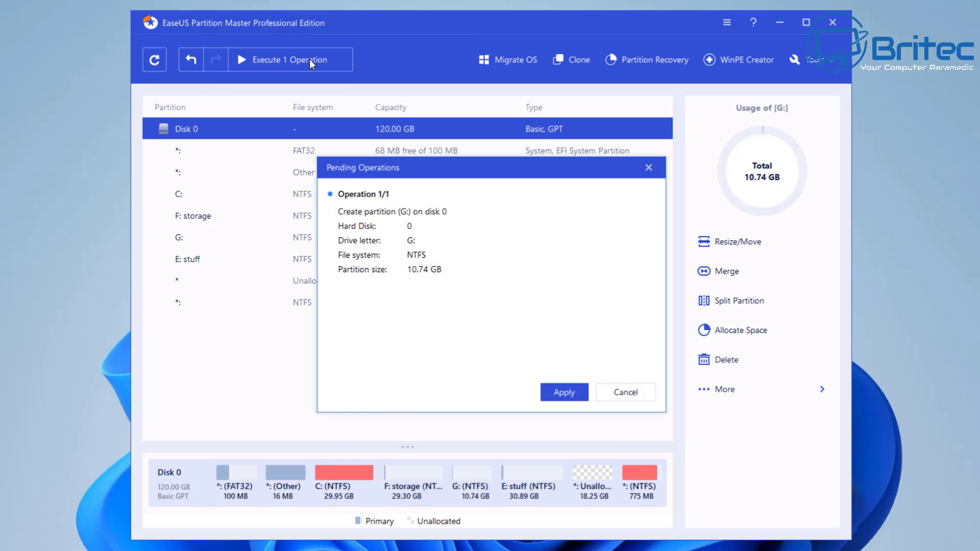
{"action": "left_click", "coordinate": [564, 393]}
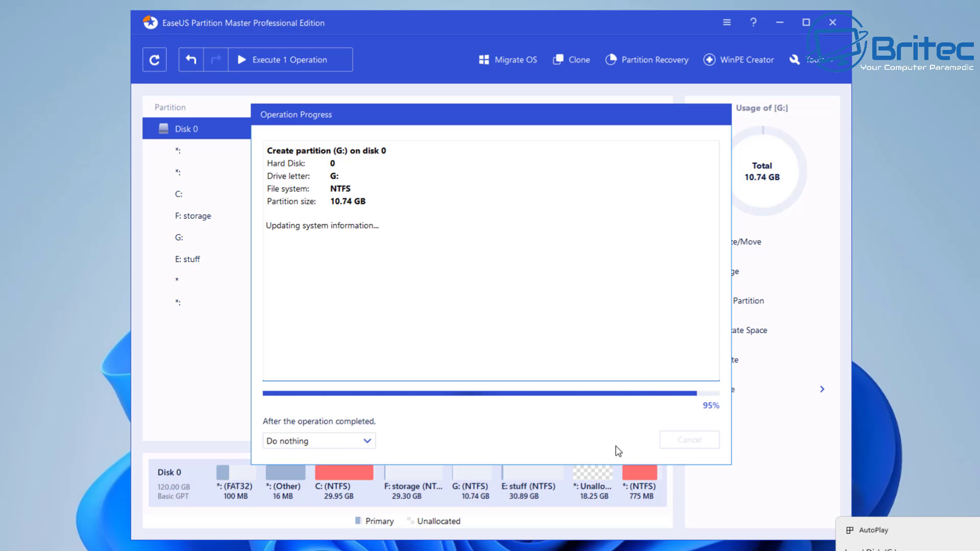
{"action": "left_click", "coordinate": [694, 440]}
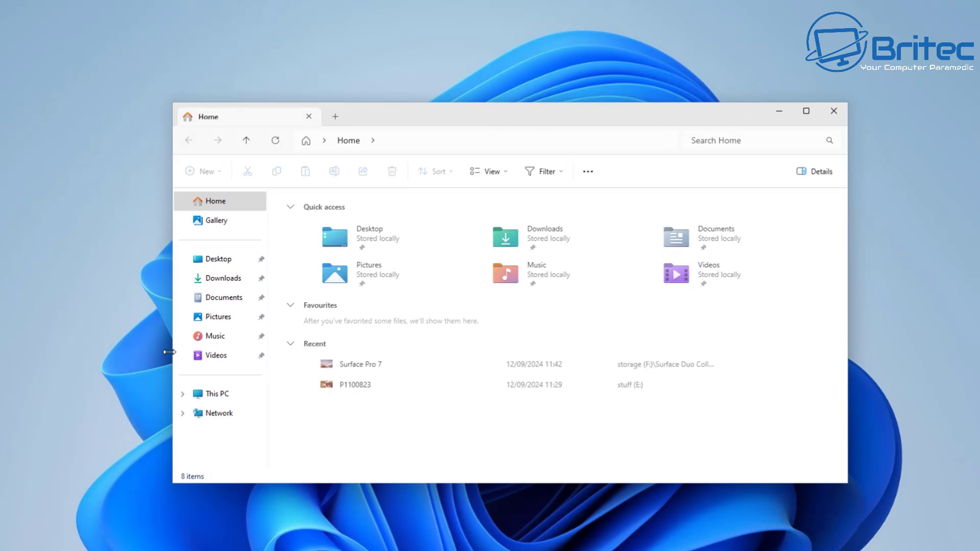
Open Local Disk (G:) from This PC and confirm it is empty.
{"action": "left_click", "coordinate": [216, 394]}
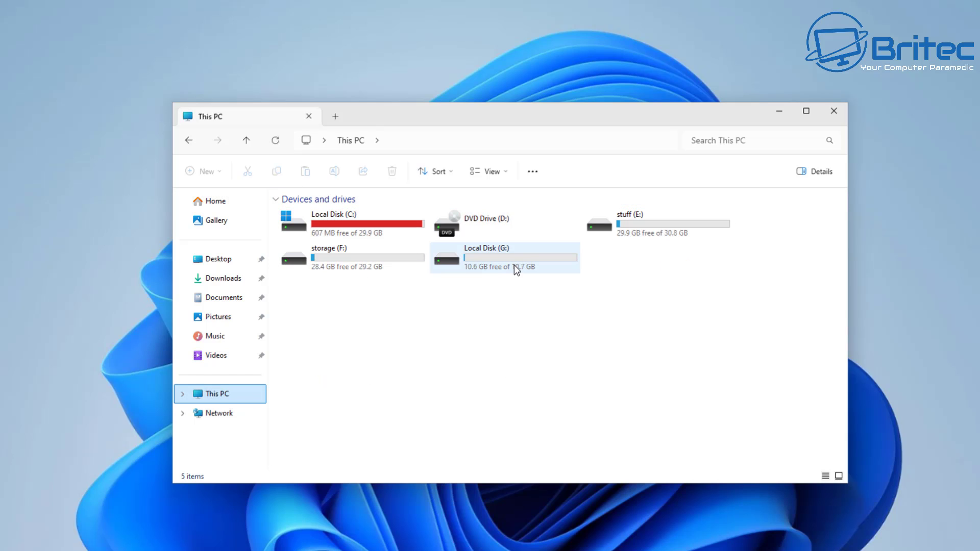
{"action": "double_click", "coordinate": [467, 270]}
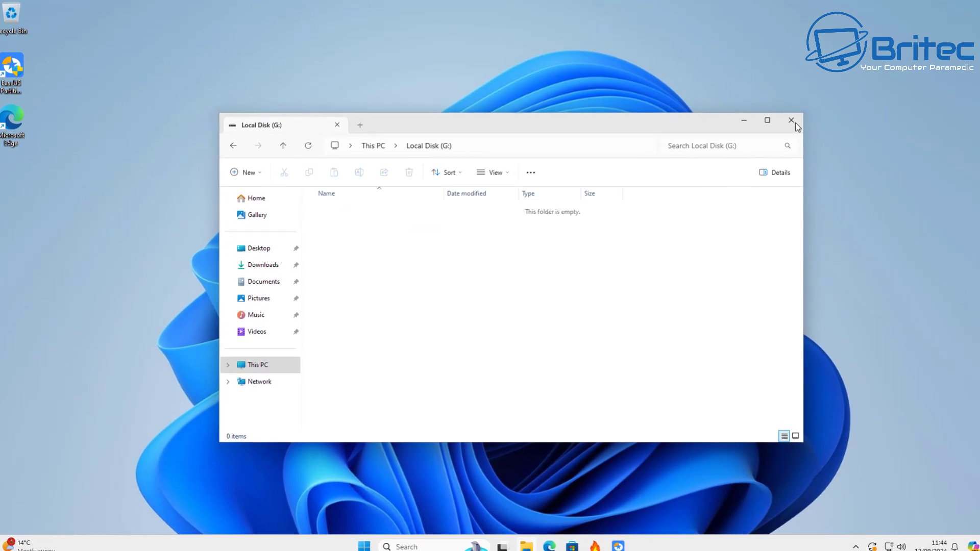
Close the Local Disk (G:) window to reveal the desktop.
{"action": "left_click", "coordinate": [834, 111]}
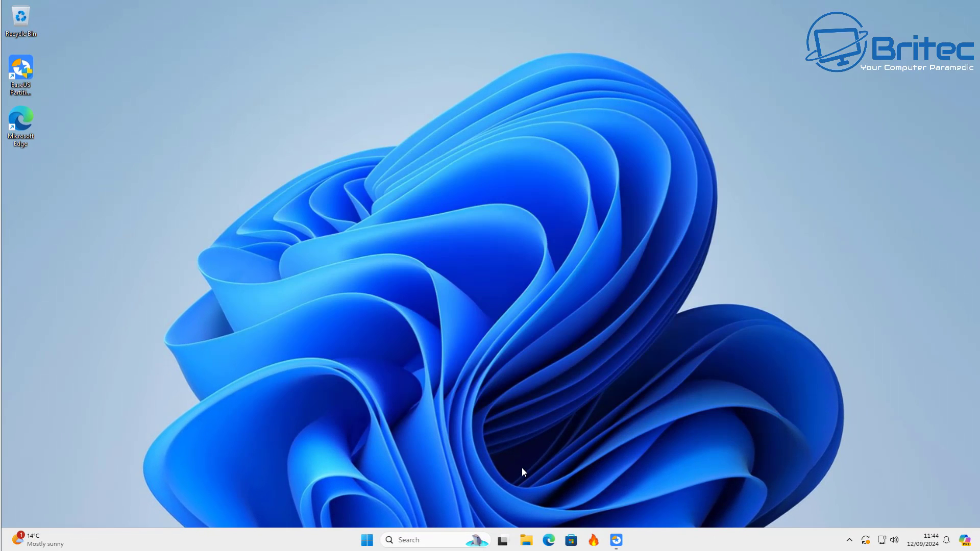